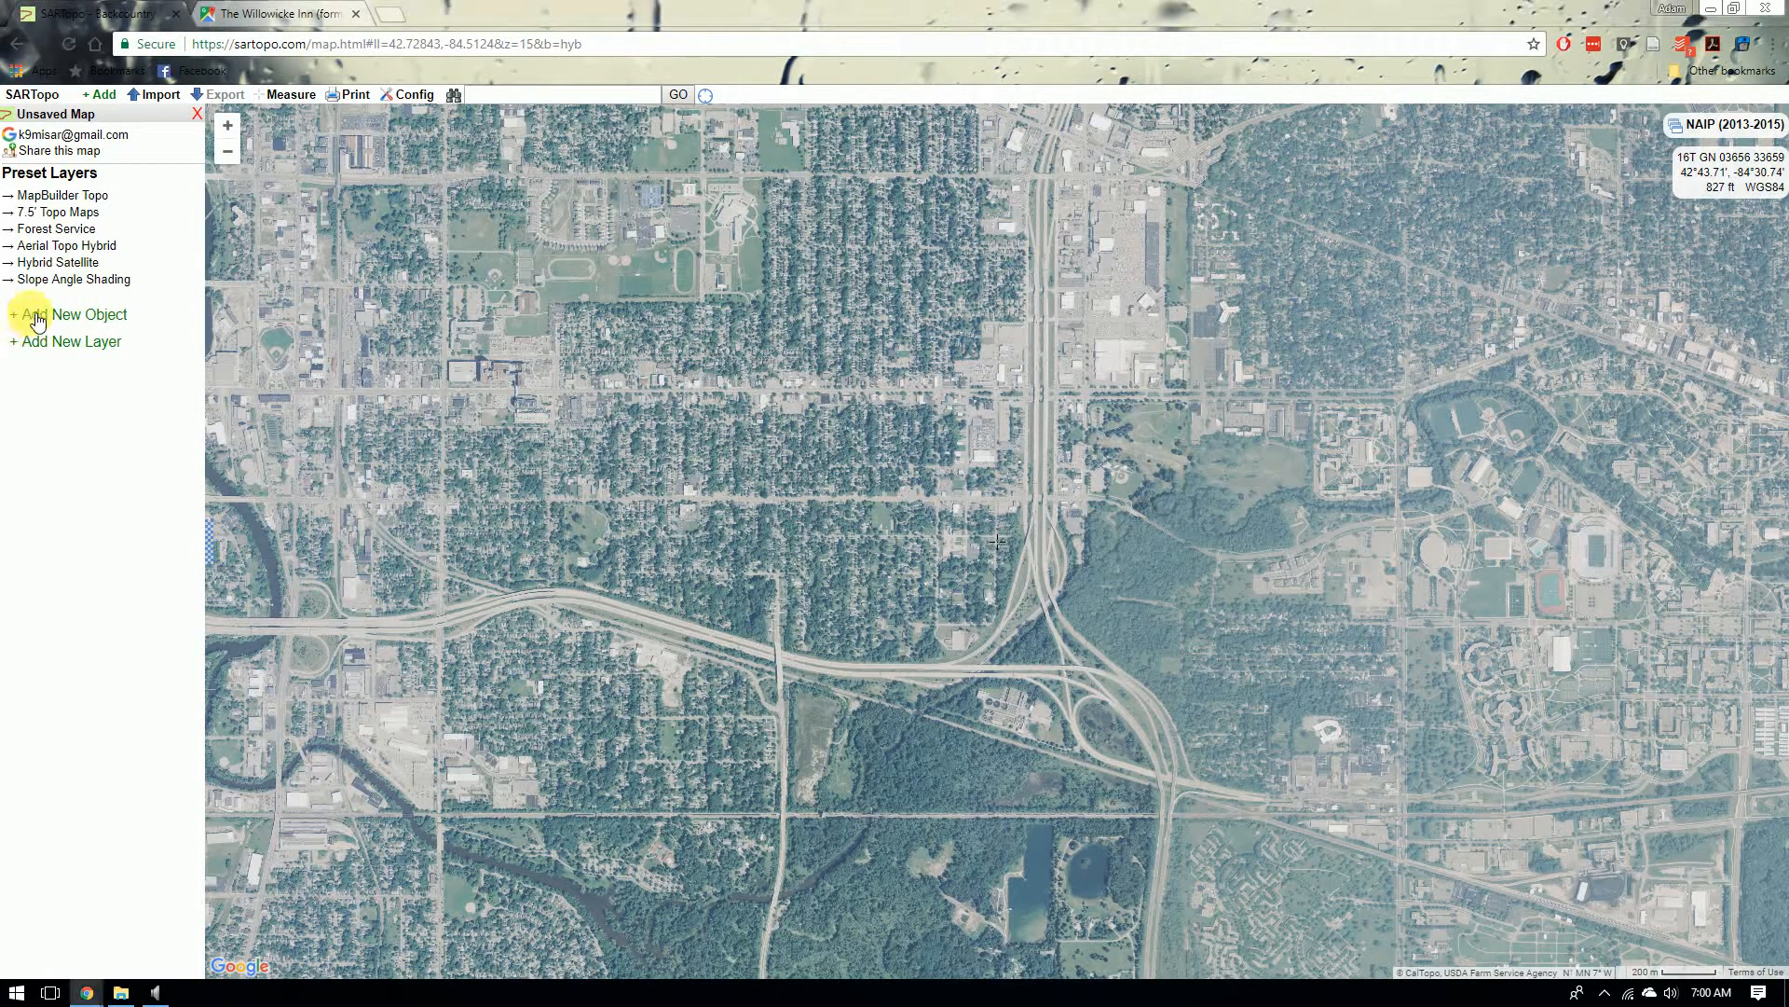
{"action": "left_click", "coordinate": [38, 316]}
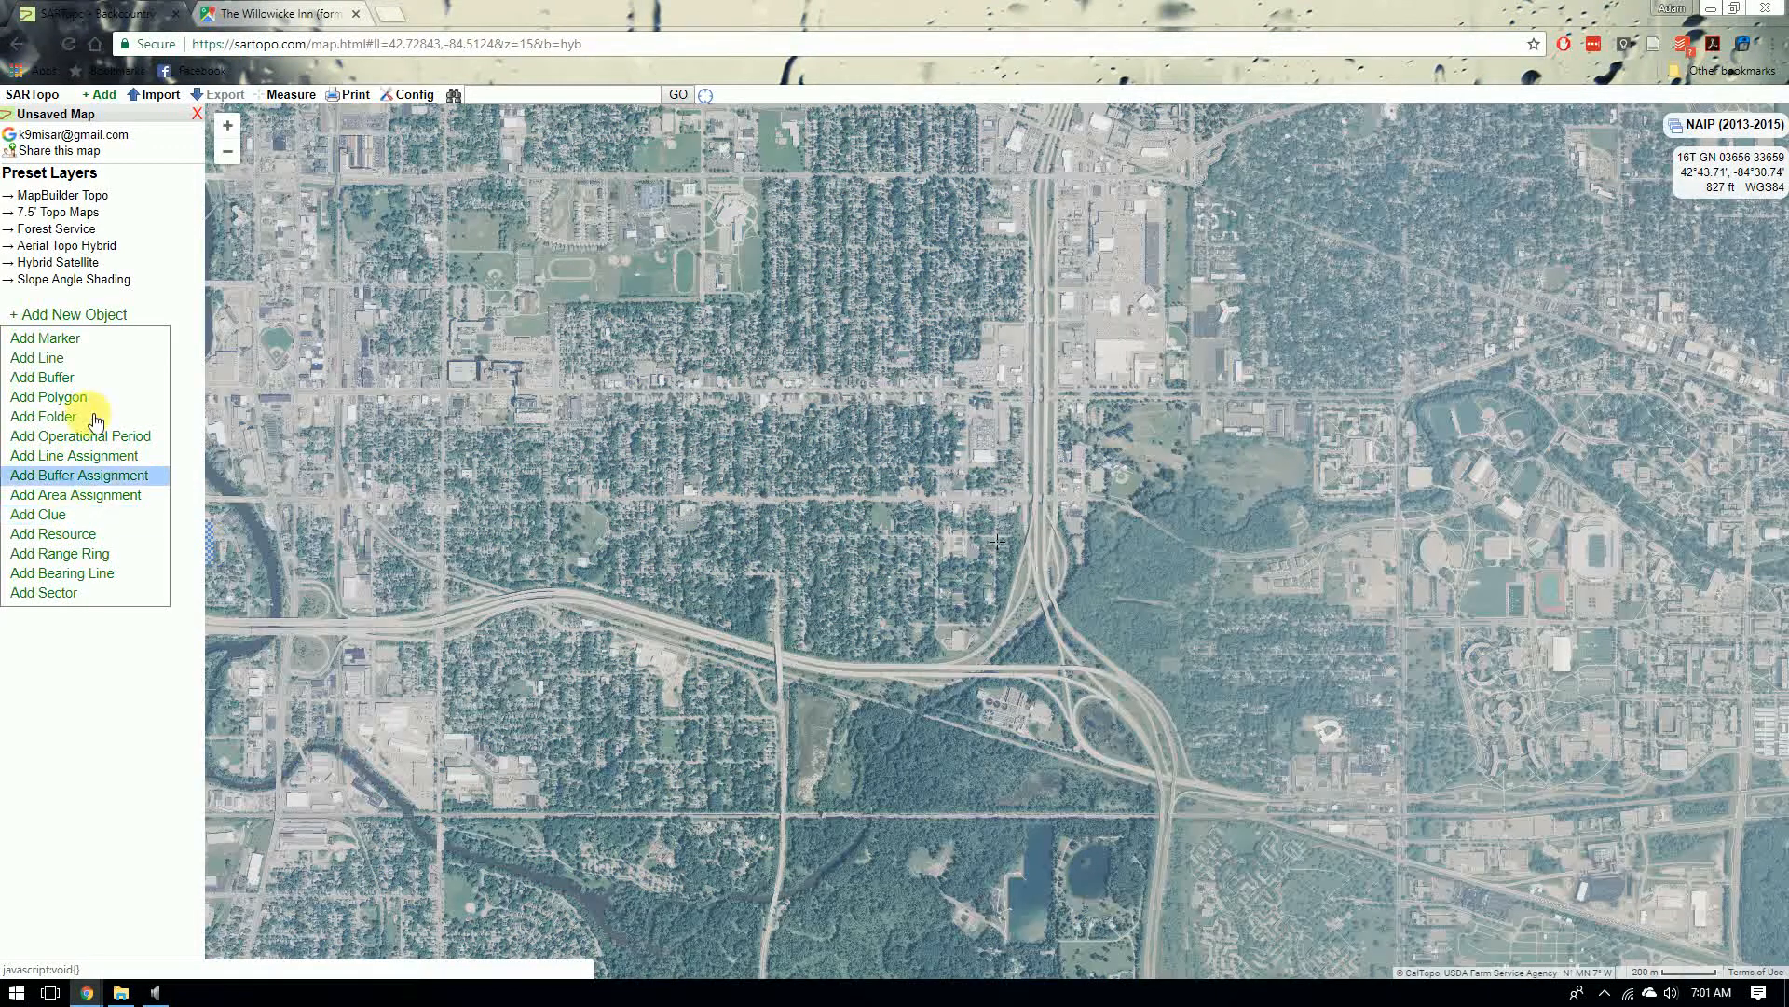
{"action": "left_click", "coordinate": [110, 315]}
{"action": "right_click", "coordinate": [770, 518]}
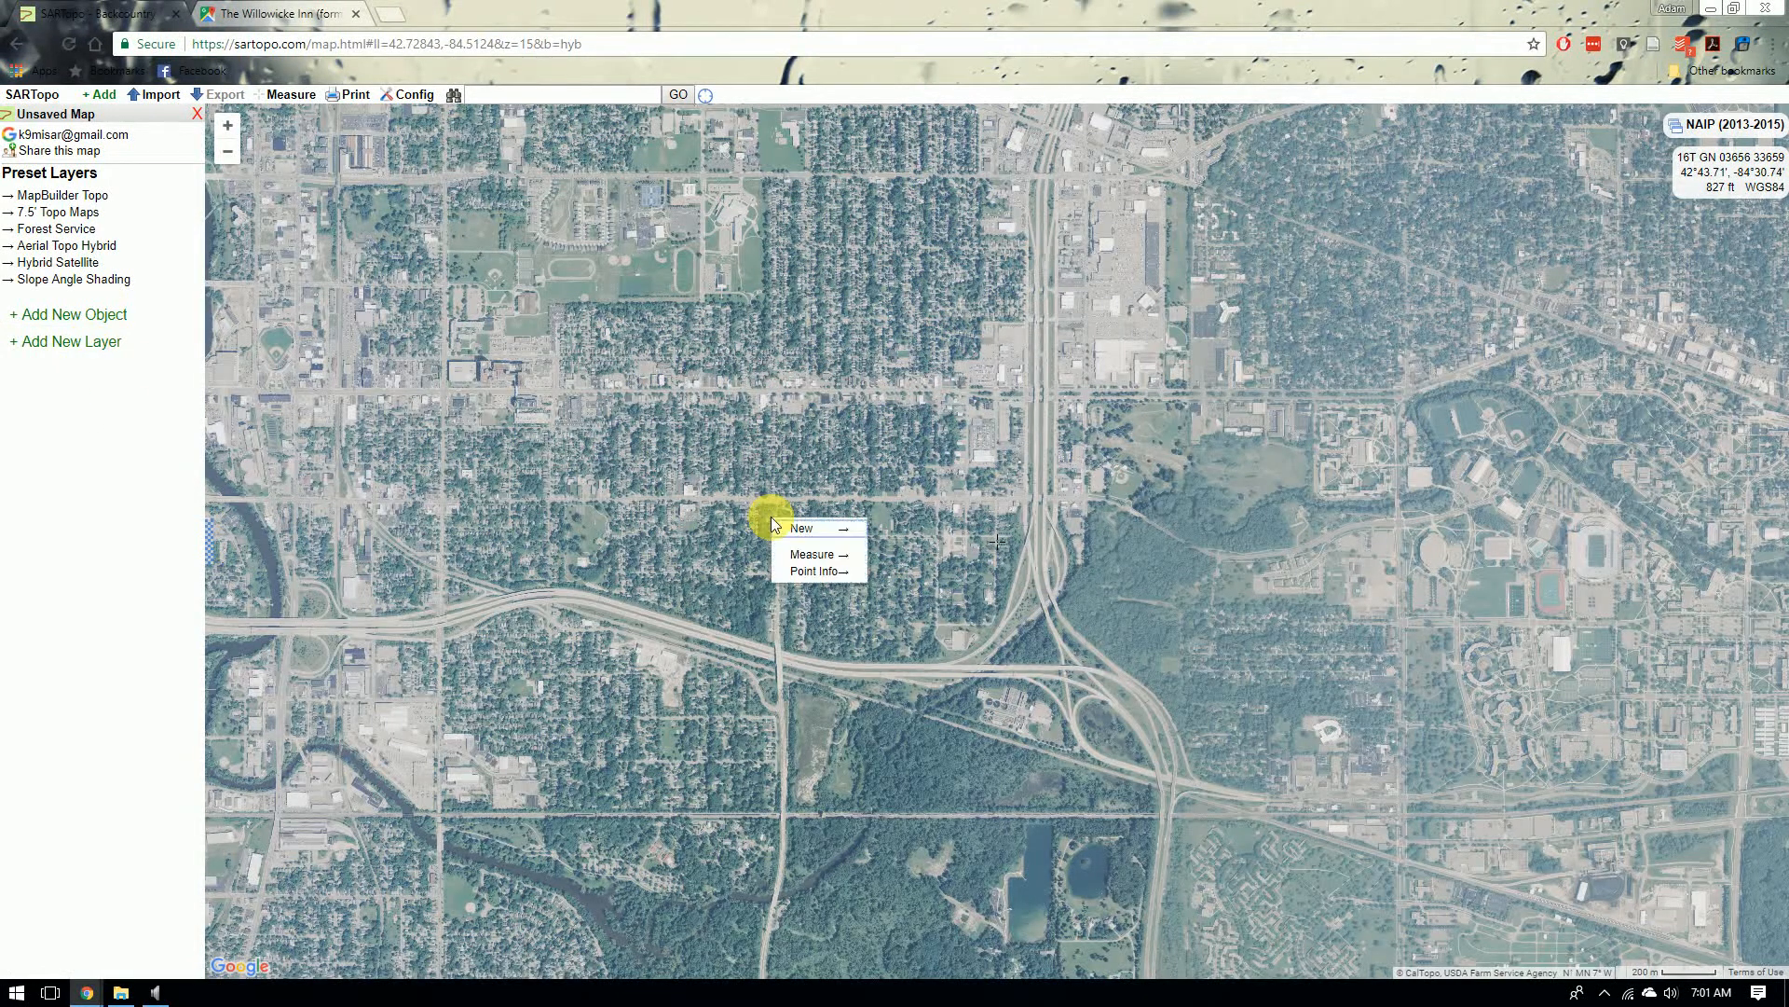
{"action": "mouse_move", "coordinate": [783, 529]}
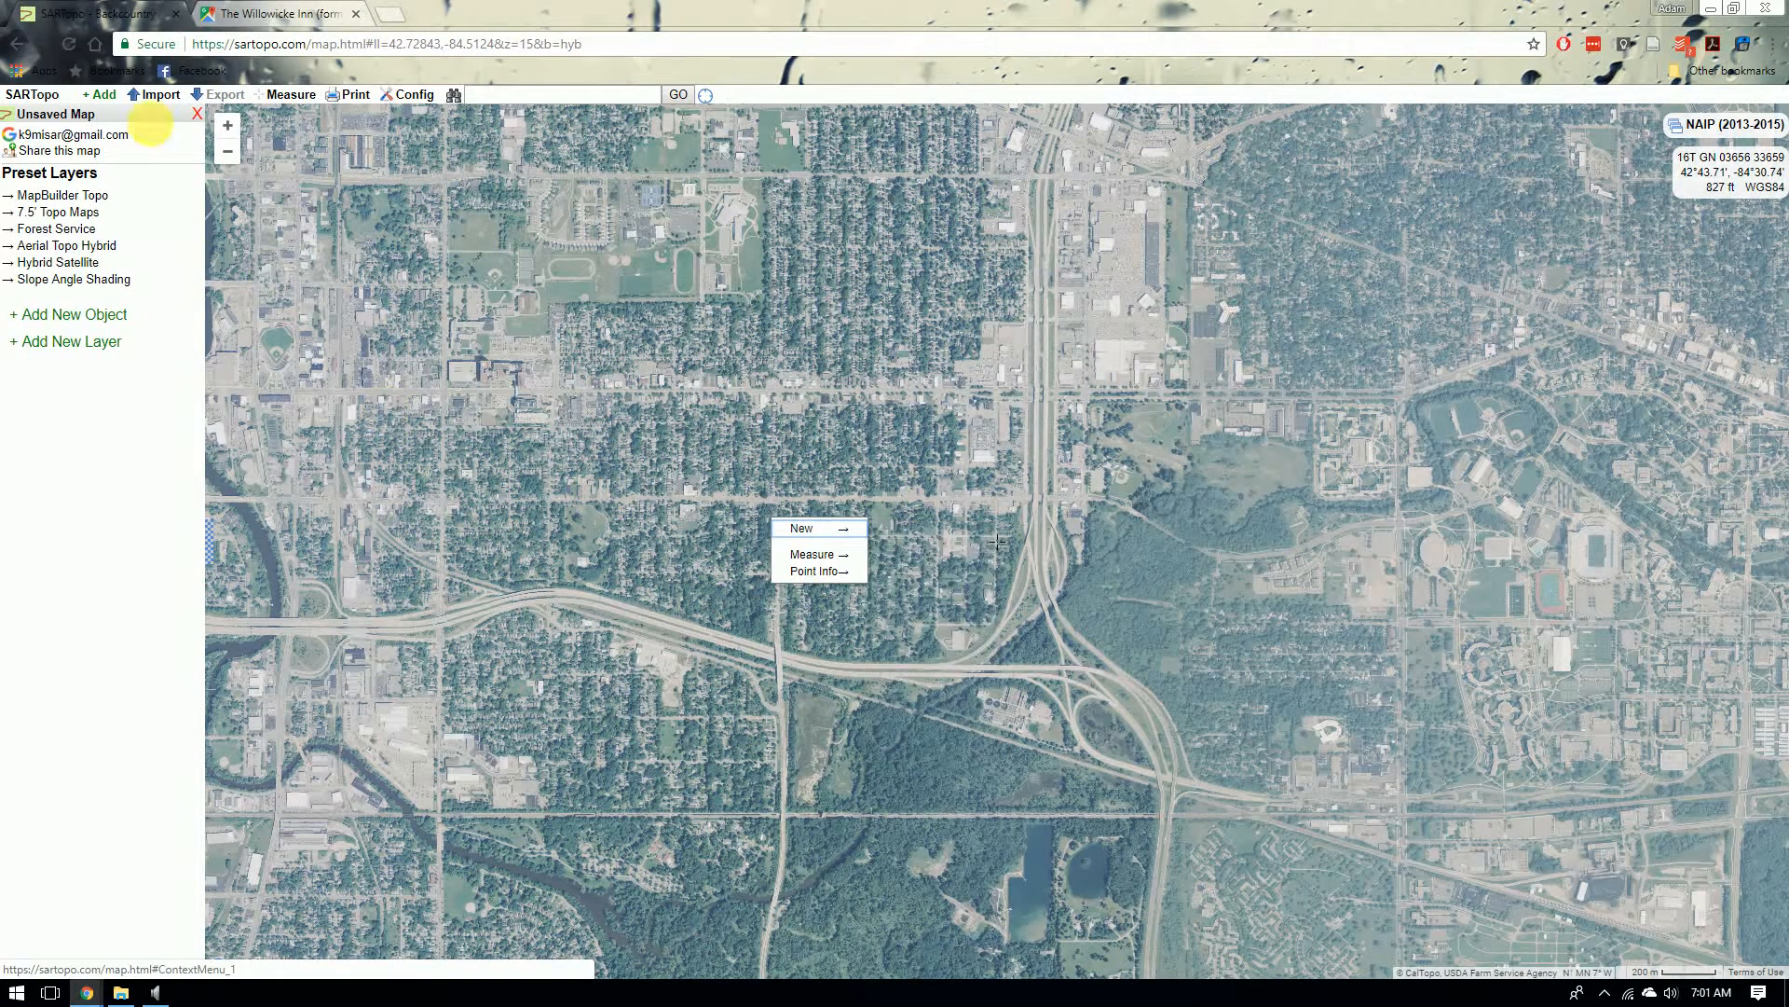
{"action": "mouse_move", "coordinate": [105, 94]}
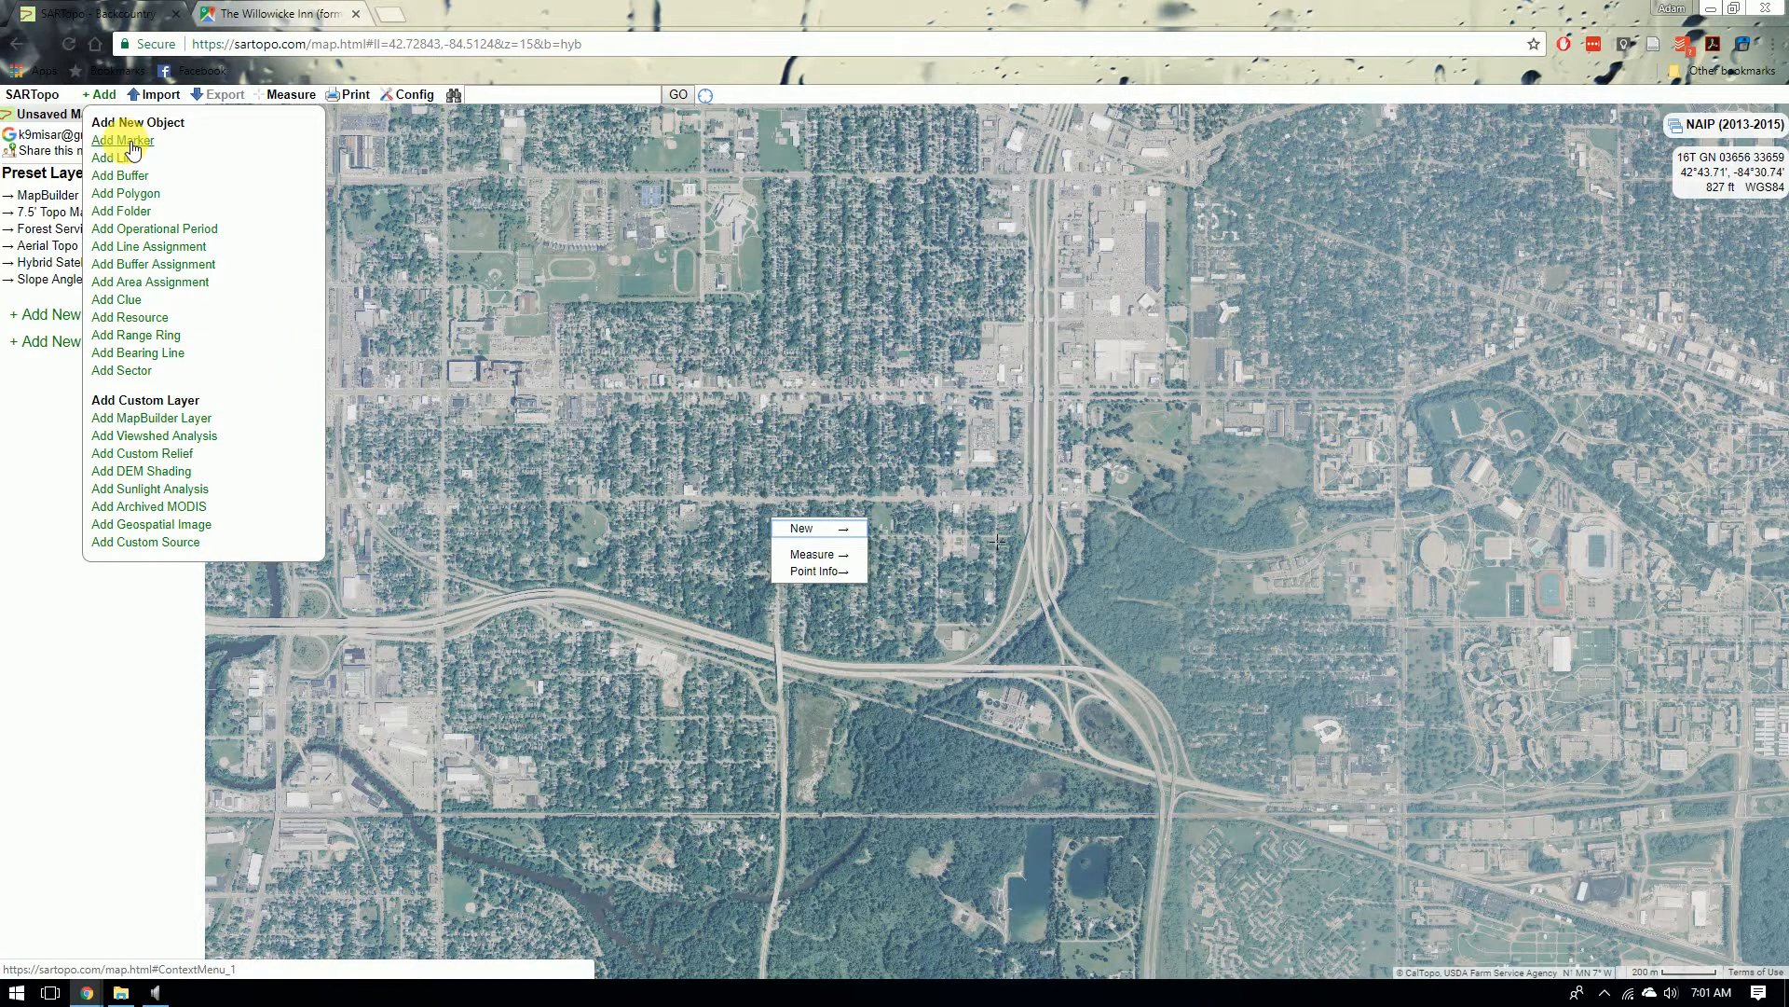
{"action": "right_click", "coordinate": [950, 578]}
{"action": "mouse_move", "coordinate": [960, 581]}
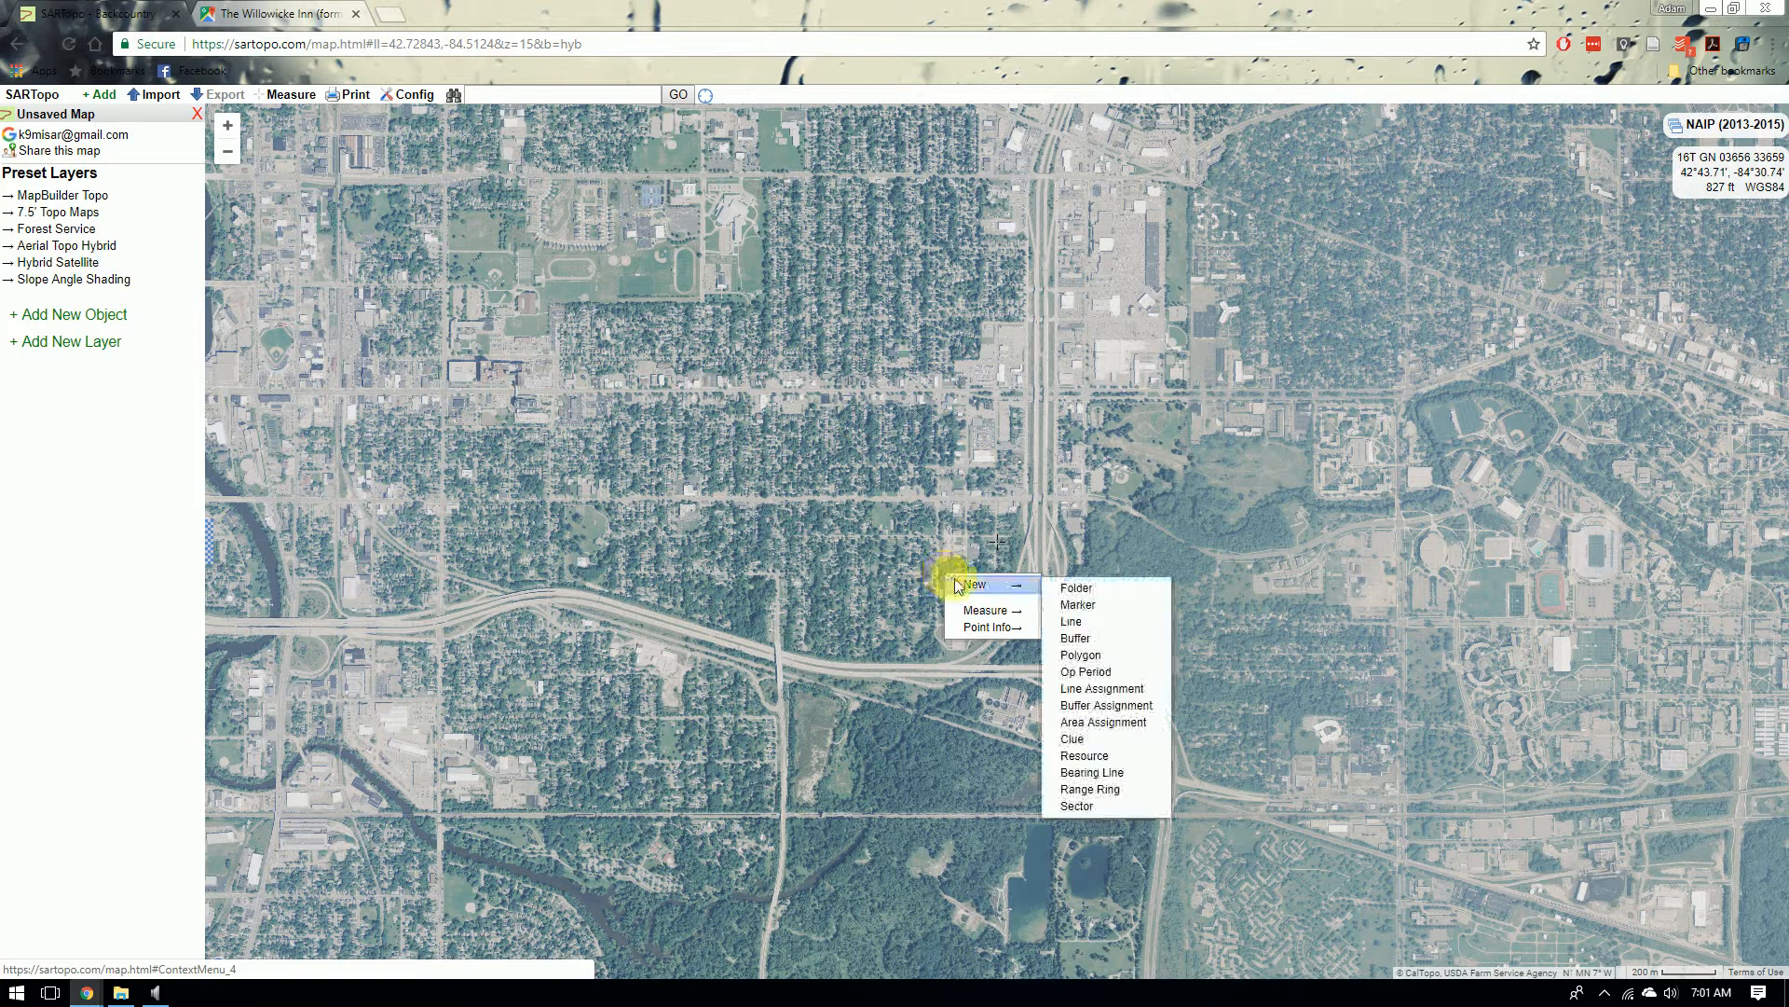
{"action": "left_click", "coordinate": [1068, 604]}
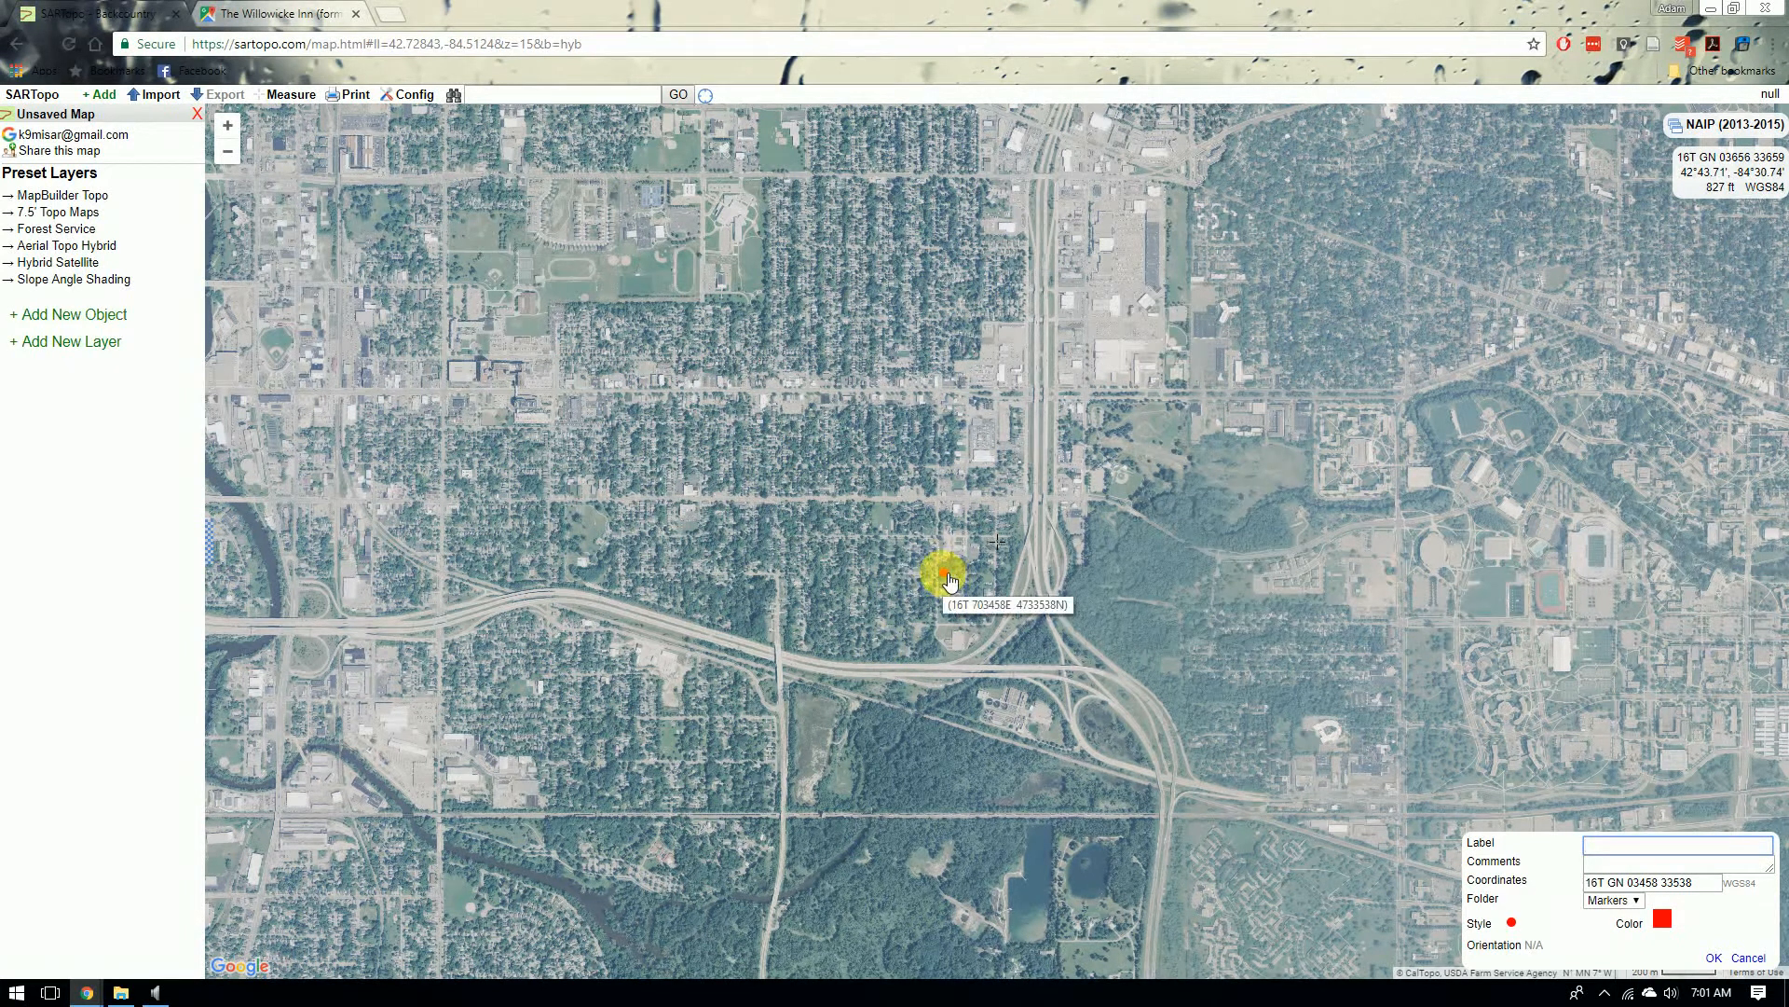
{"action": "left_click", "coordinate": [1749, 958]}
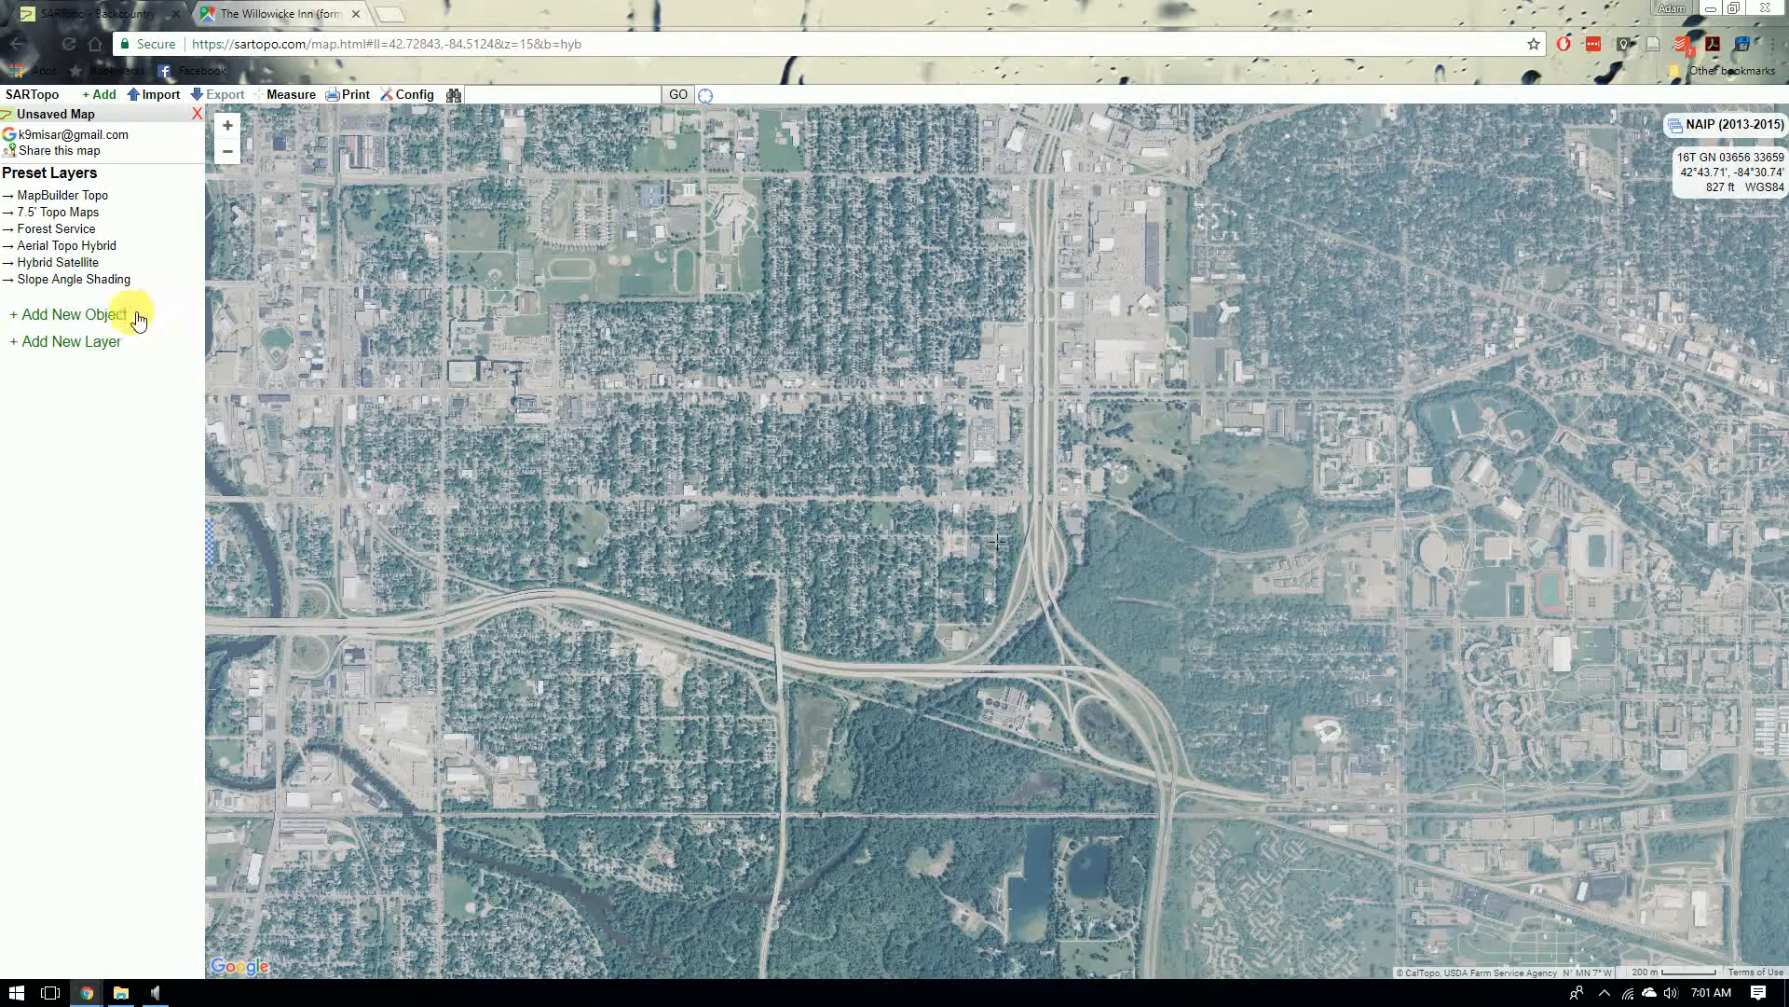
{"action": "left_click", "coordinate": [56, 317]}
{"action": "left_click", "coordinate": [65, 339]}
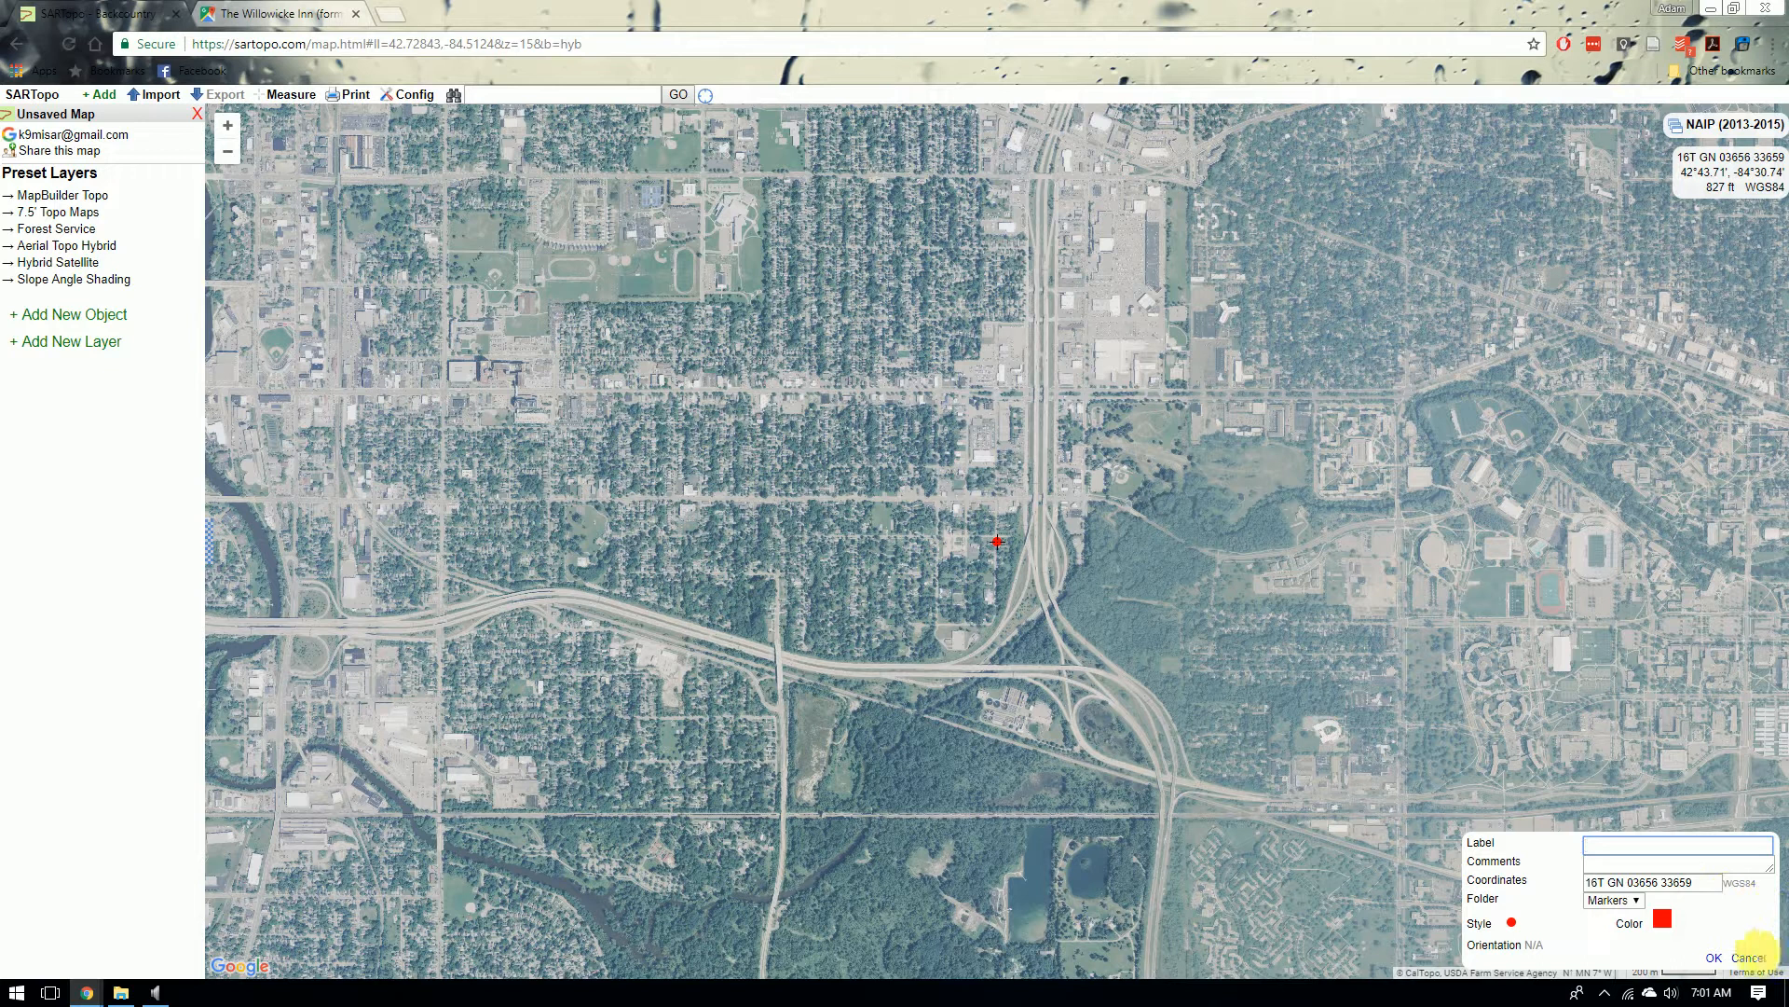
{"action": "left_click", "coordinate": [1747, 959]}
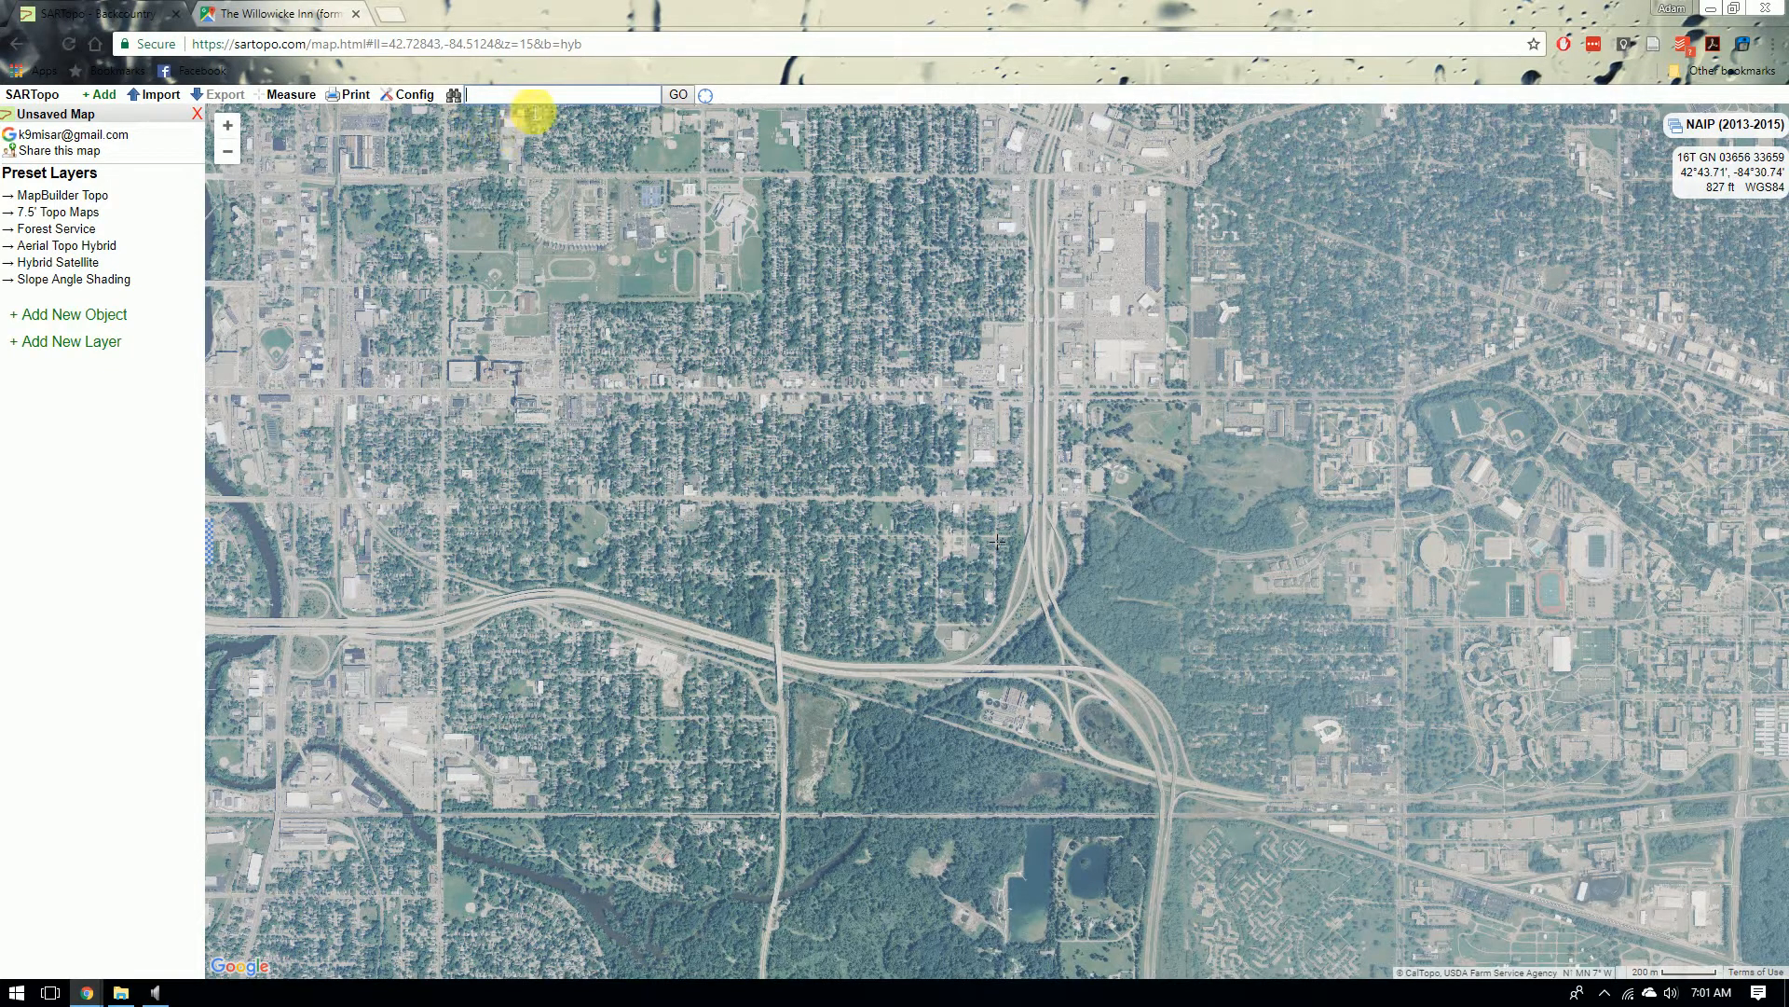
{"action": "left_click", "coordinate": [685, 96]}
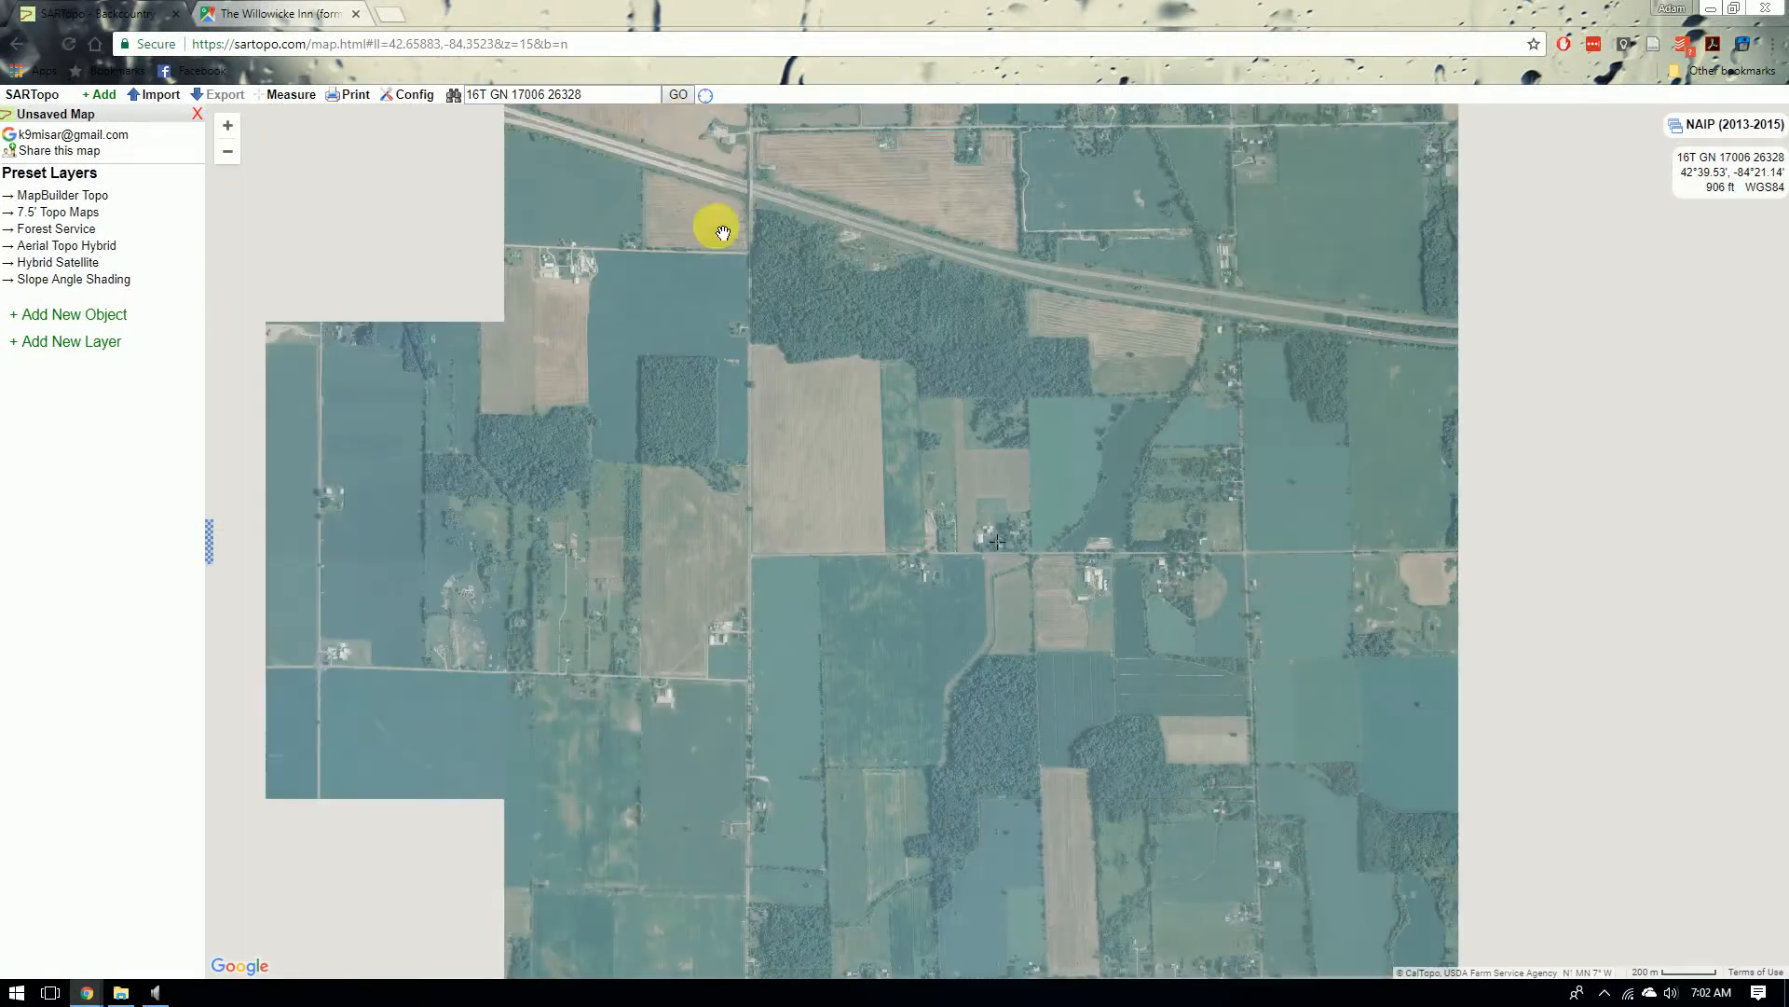
{"action": "scroll", "coordinate": [1006, 551], "scroll_direction": "up", "scroll_amount": 2}
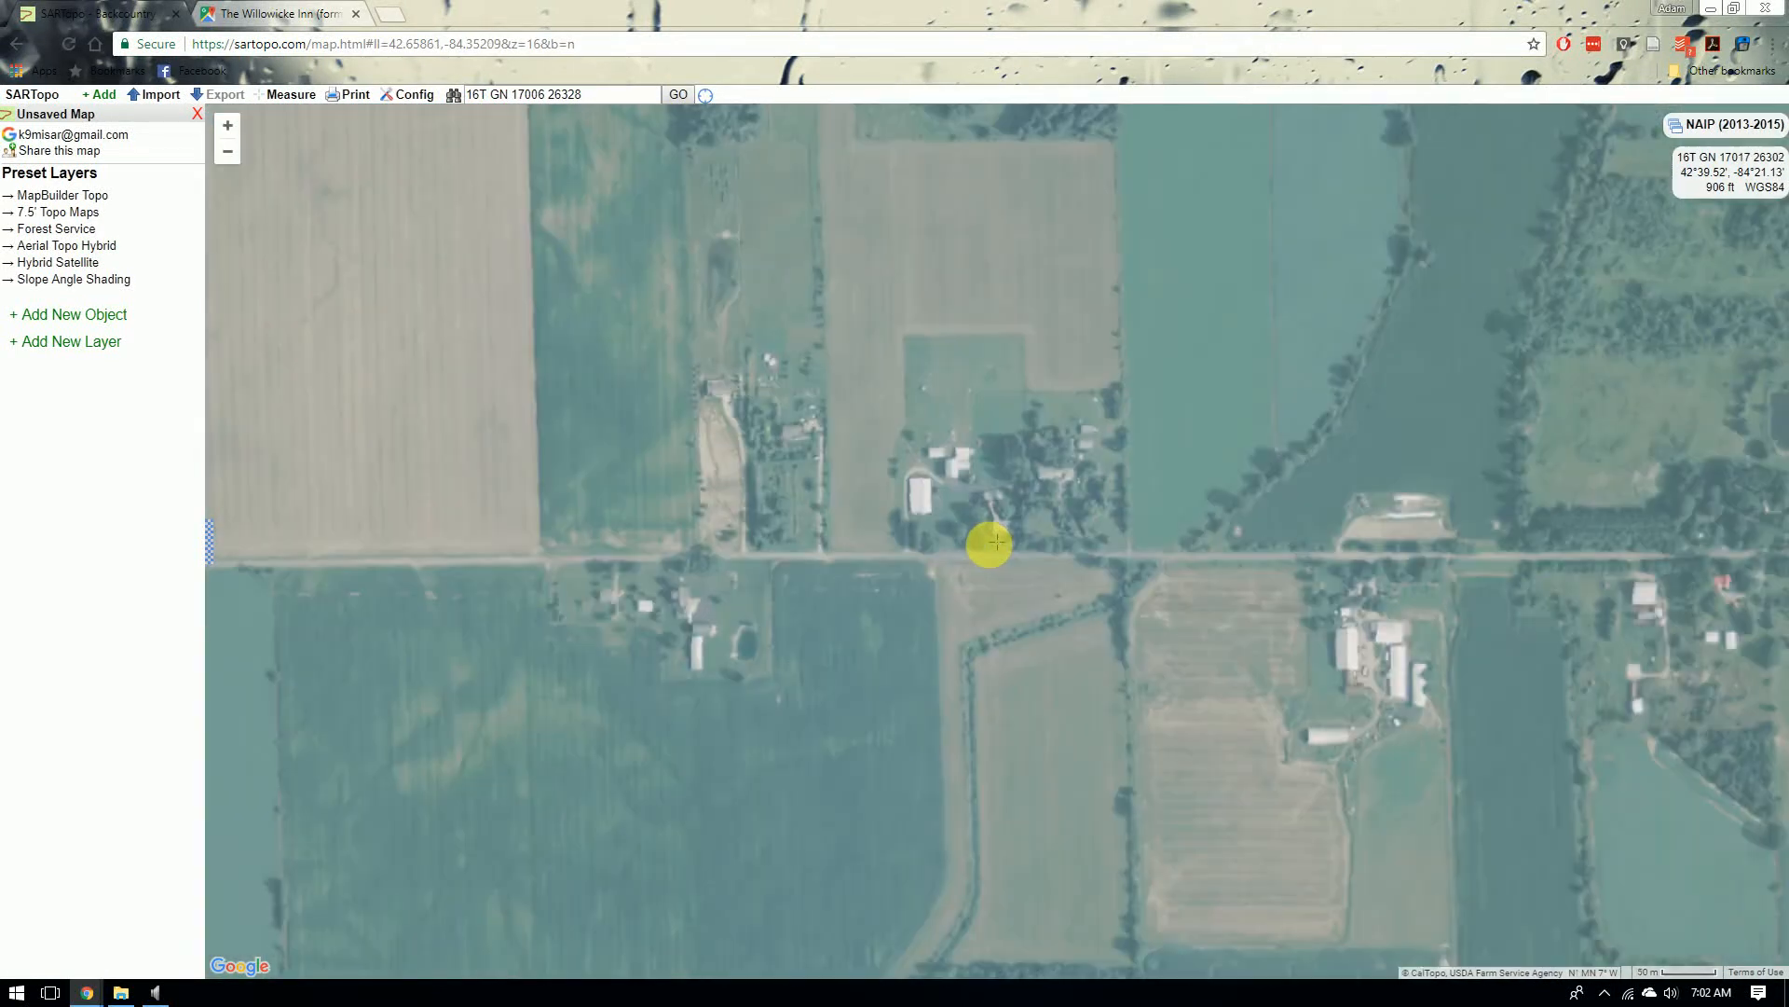
{"action": "scroll", "coordinate": [1000, 536], "scroll_direction": "up", "scroll_amount": 1}
{"action": "left_click", "coordinate": [675, 97]}
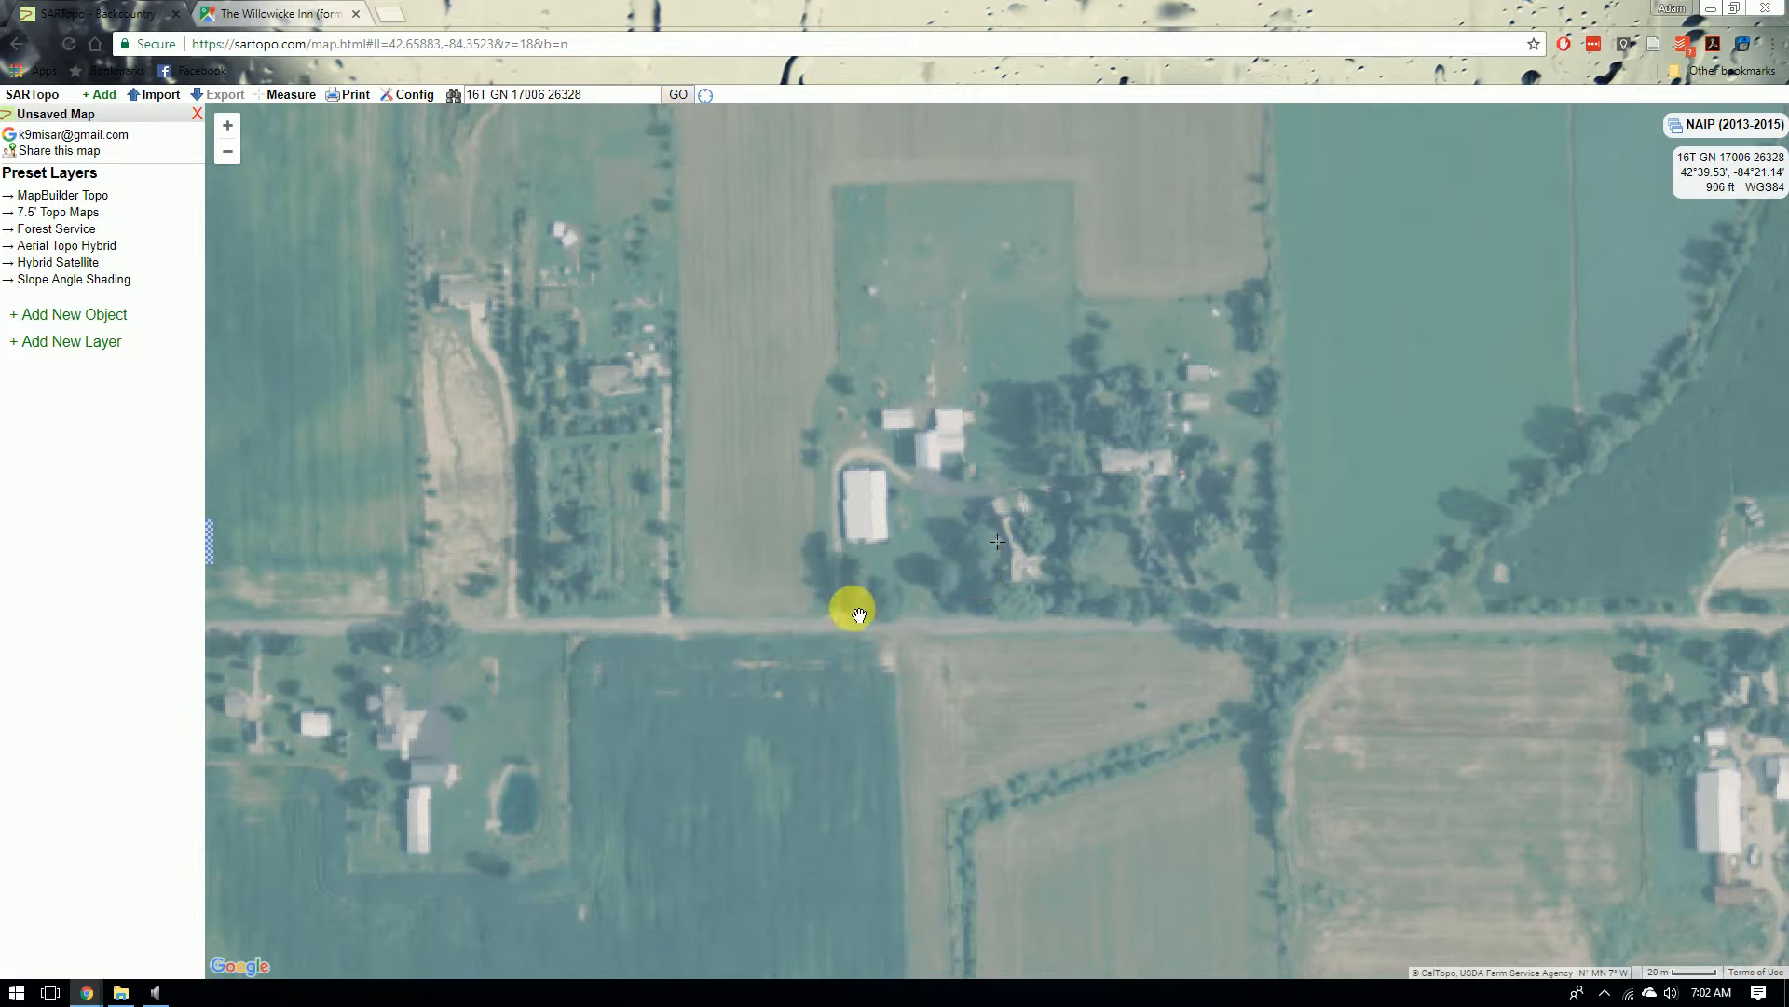
{"action": "scroll", "coordinate": [824, 652], "scroll_direction": "down", "scroll_amount": 1}
{"action": "scroll", "coordinate": [825, 653], "scroll_direction": "down", "scroll_amount": 5}
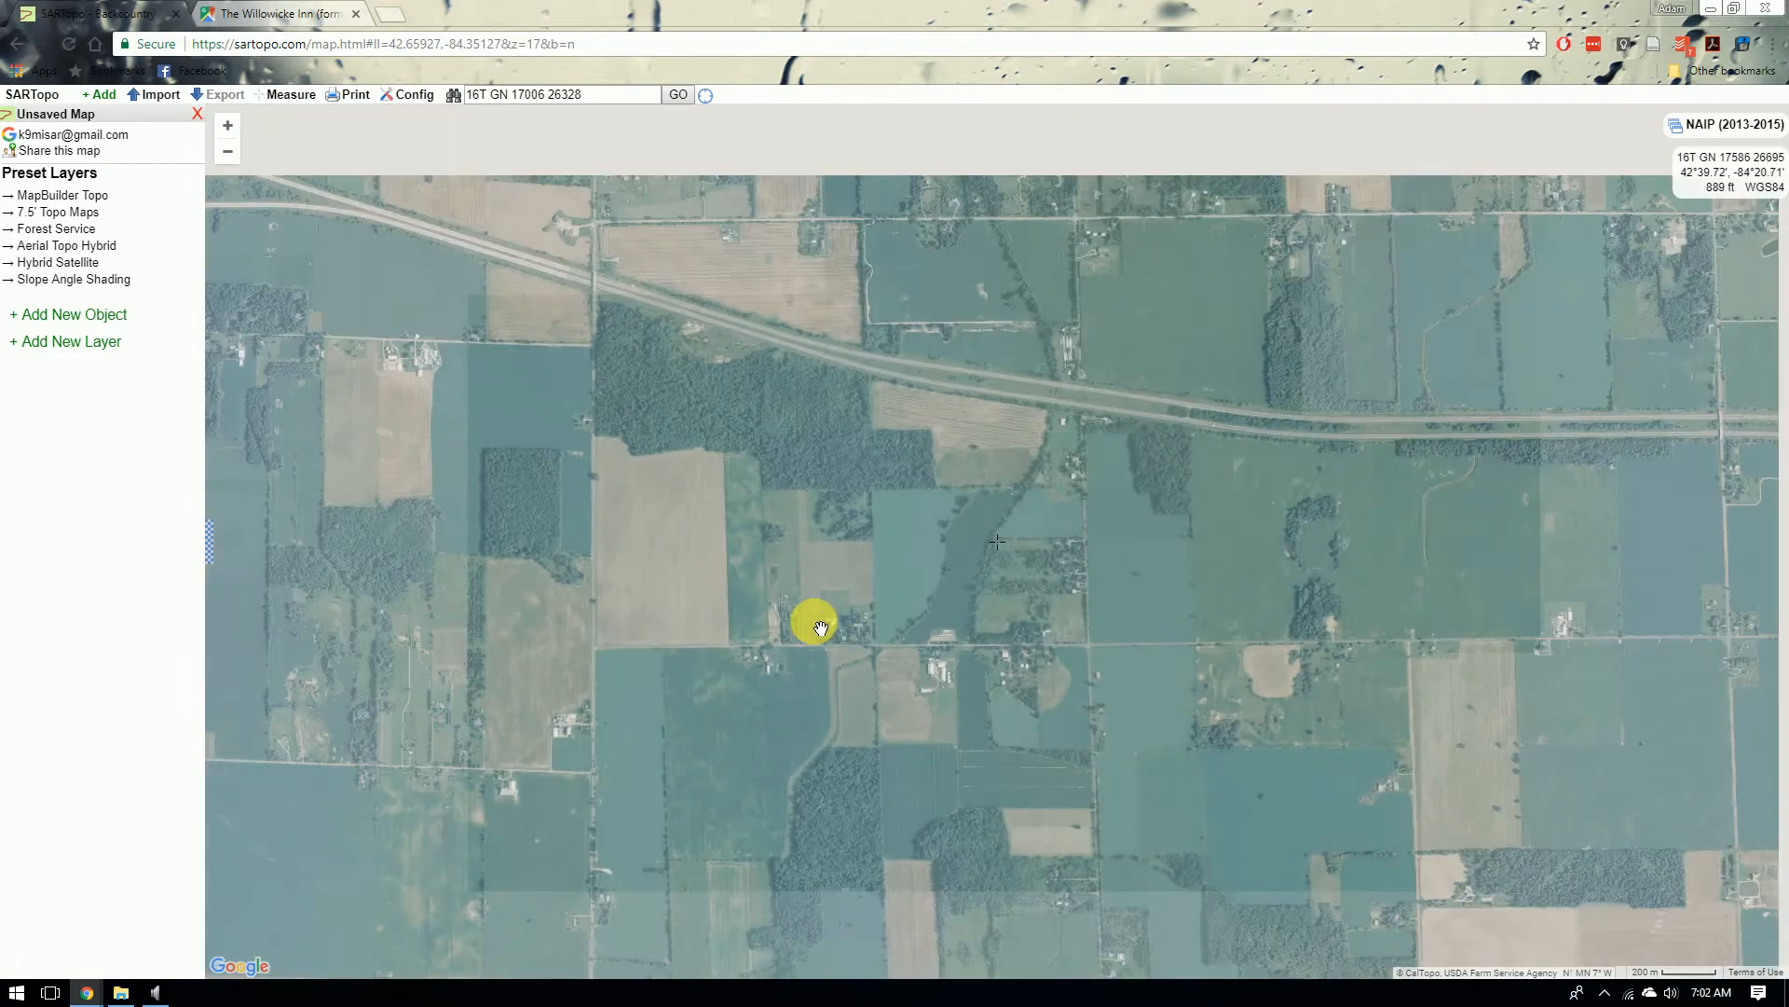
{"action": "scroll", "coordinate": [820, 628], "scroll_direction": "down", "scroll_amount": 1}
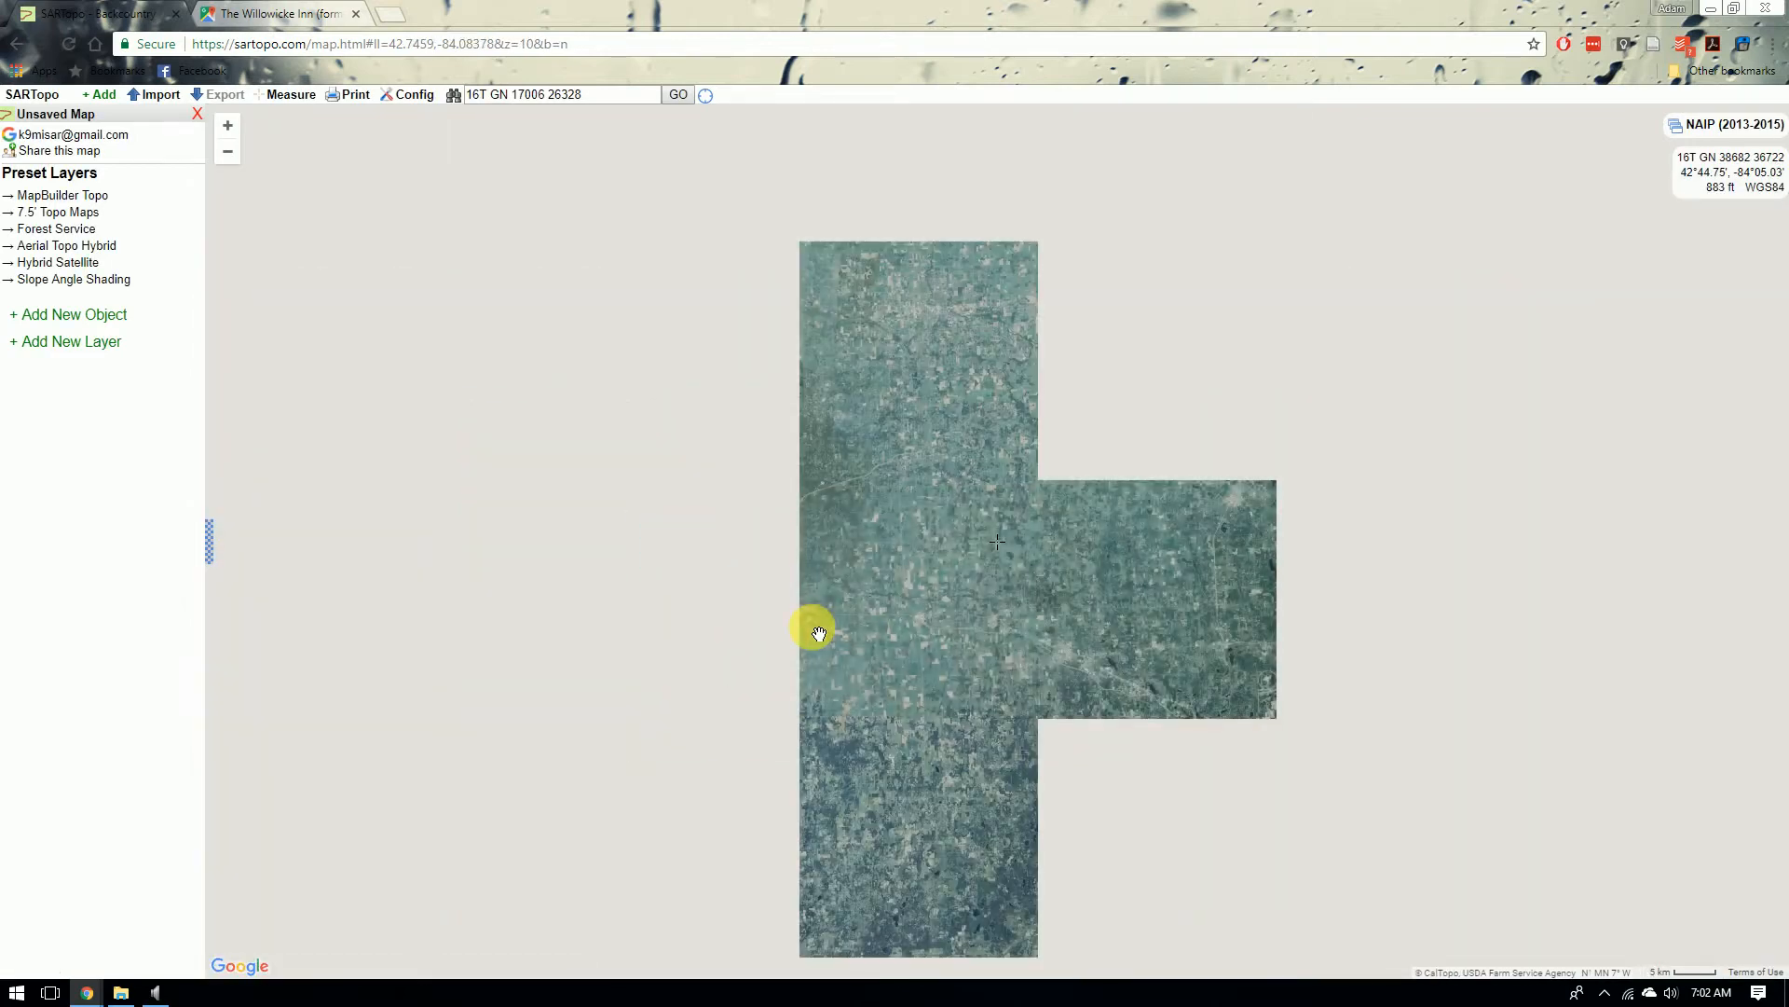
{"action": "scroll", "coordinate": [822, 633], "scroll_direction": "down", "scroll_amount": 1}
{"action": "scroll", "coordinate": [825, 639], "scroll_direction": "down", "scroll_amount": 1}
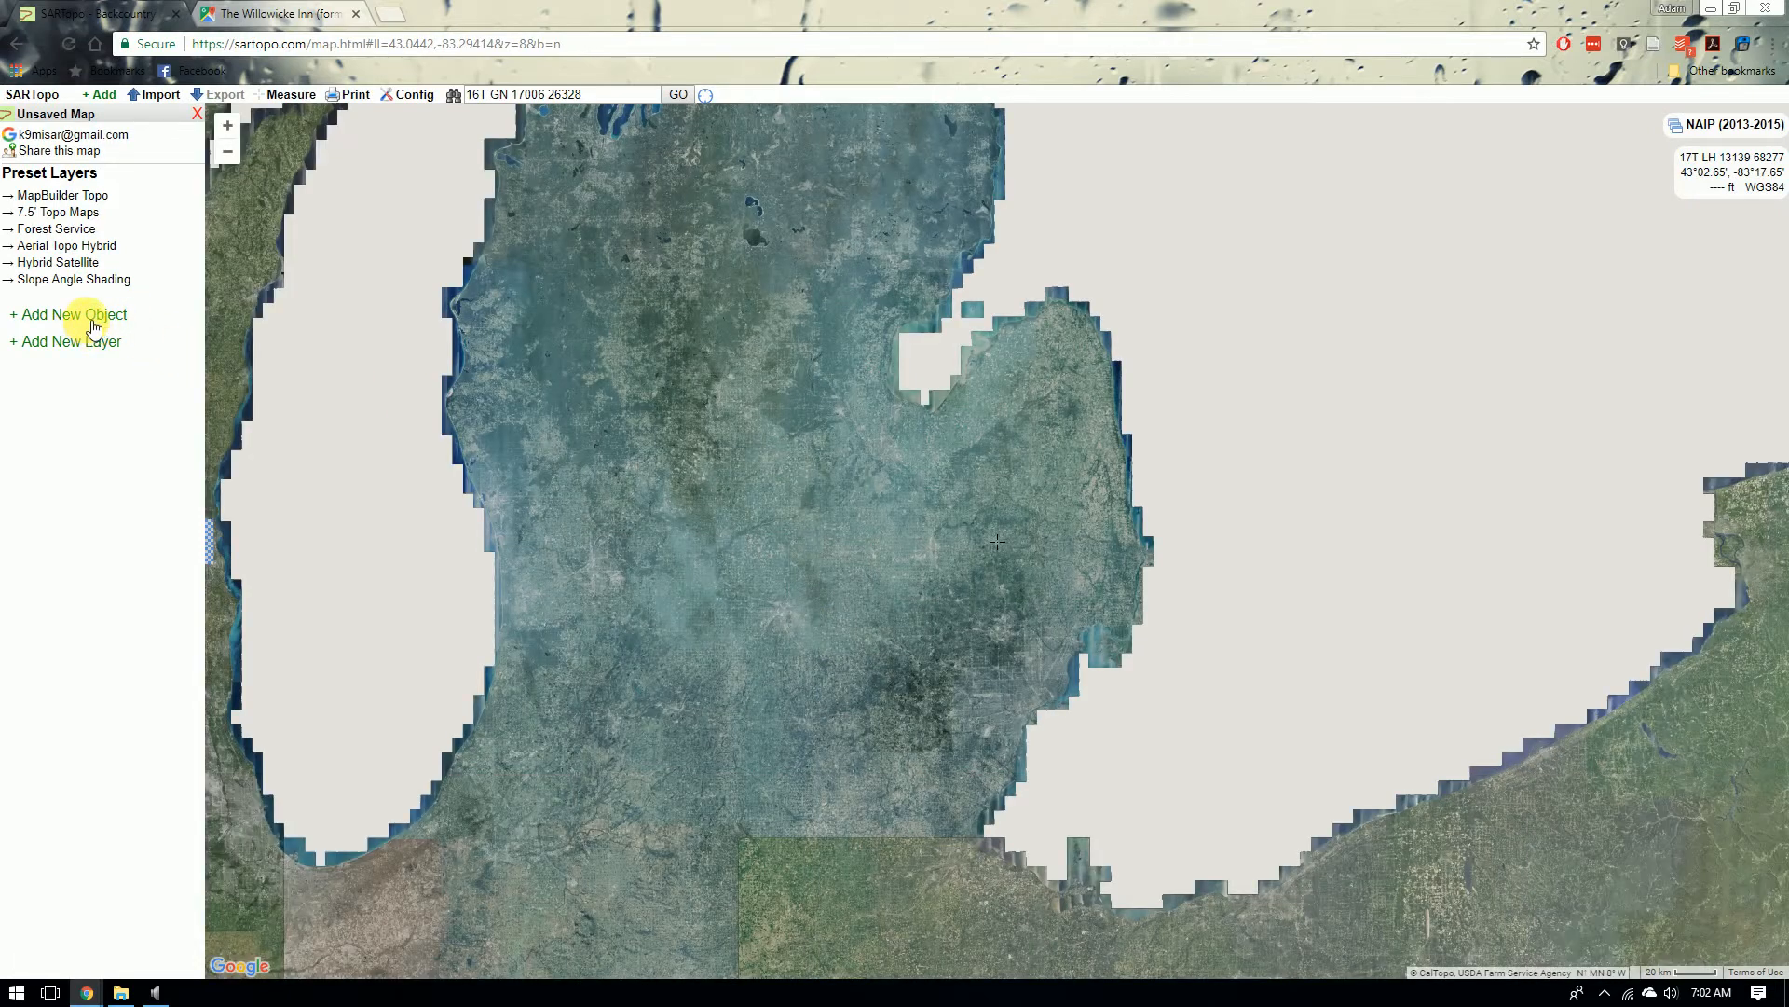
{"action": "left_click", "coordinate": [90, 322]}
{"action": "left_click", "coordinate": [61, 340]}
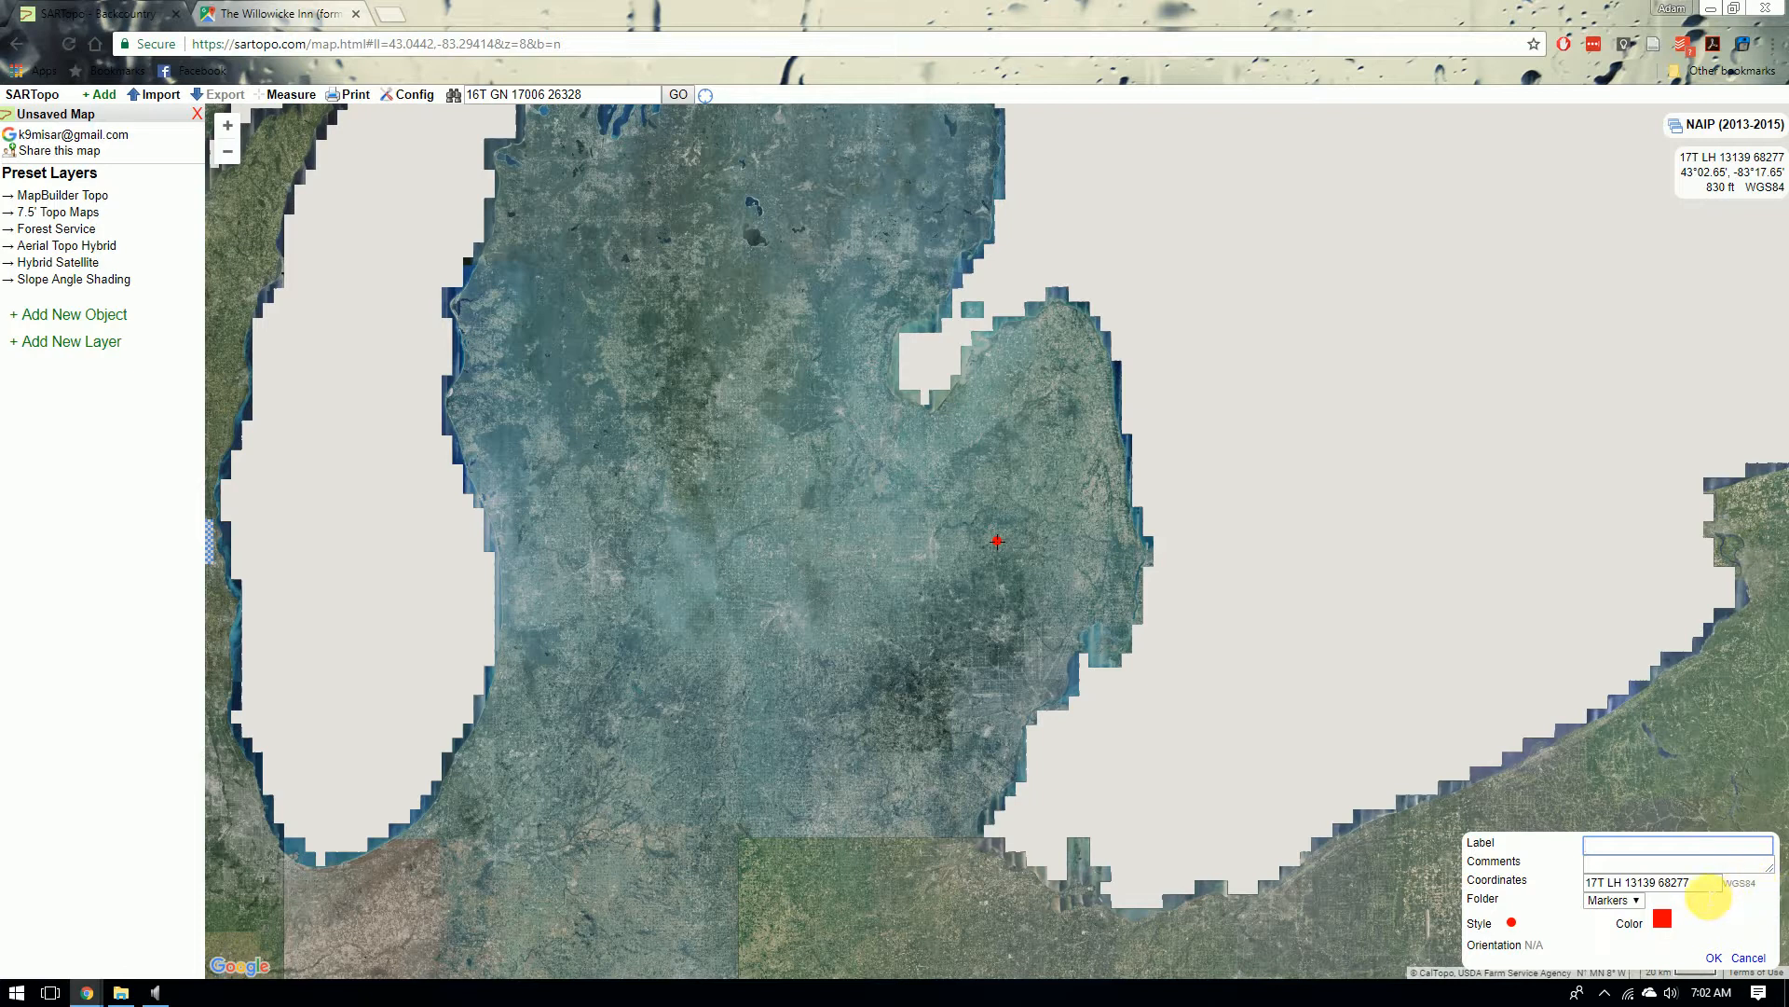
{"action": "left_click_drag", "start_coordinate": [1708, 895], "coordinate": [1529, 916]}
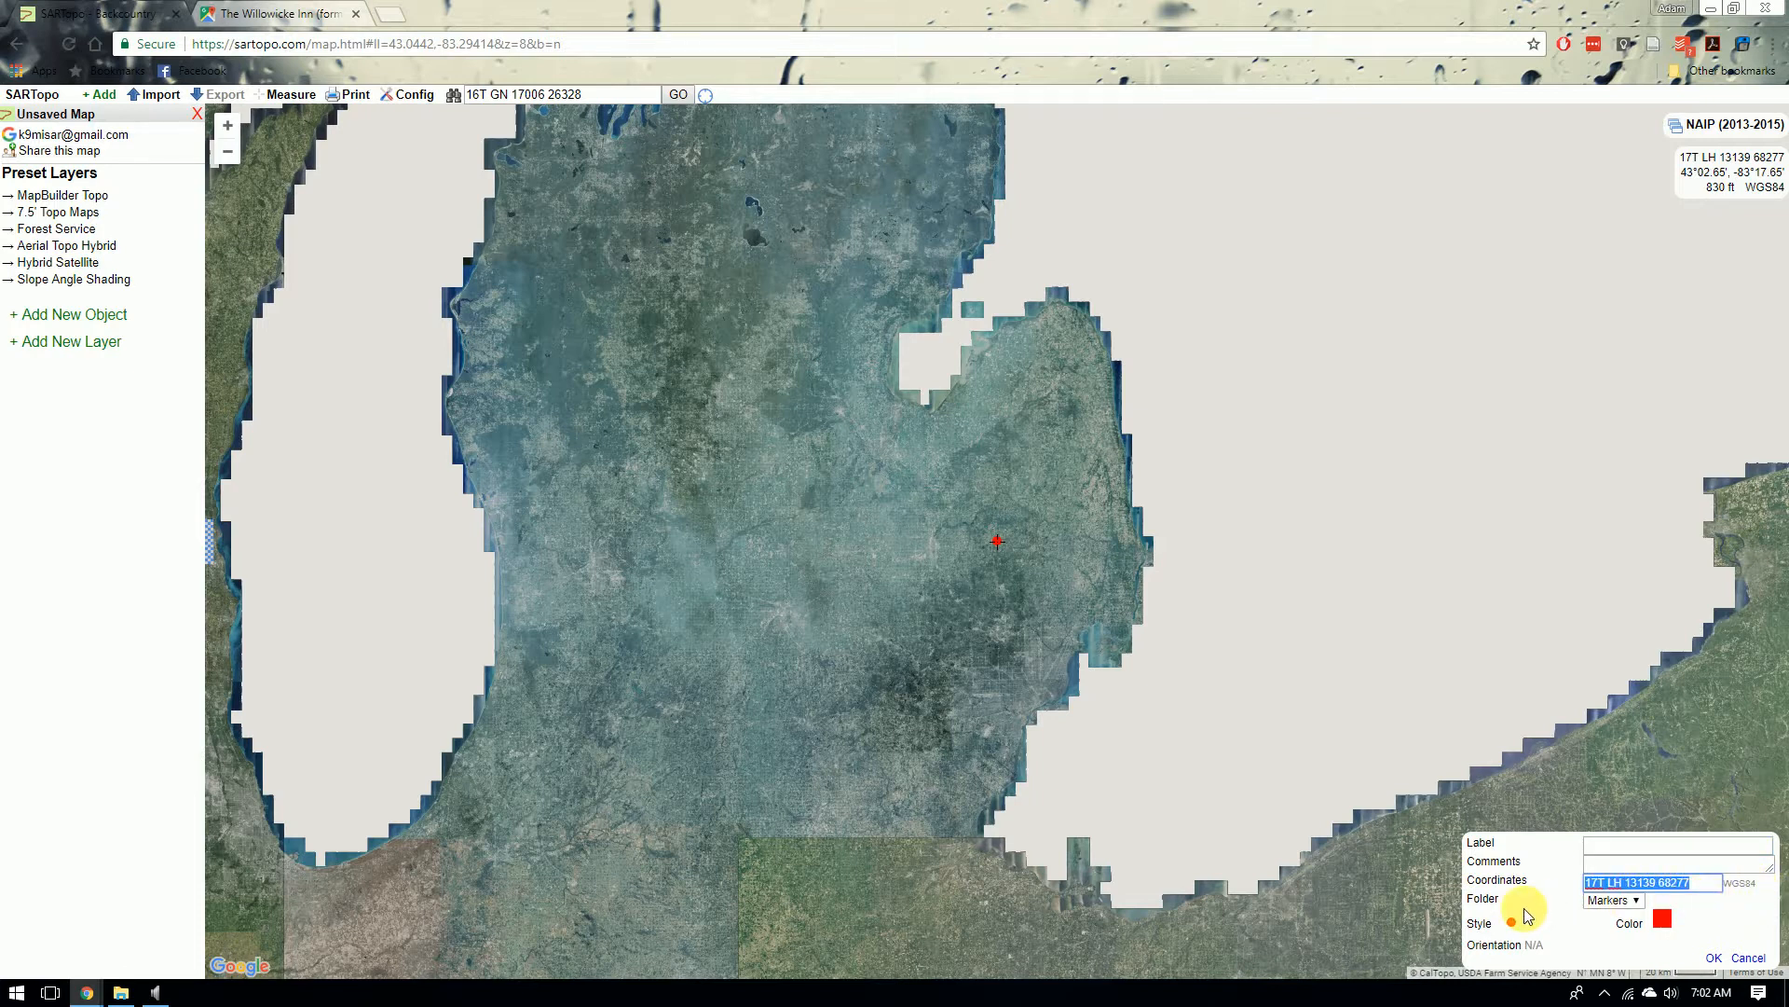
{"action": "key", "text": "ctrl+v"}
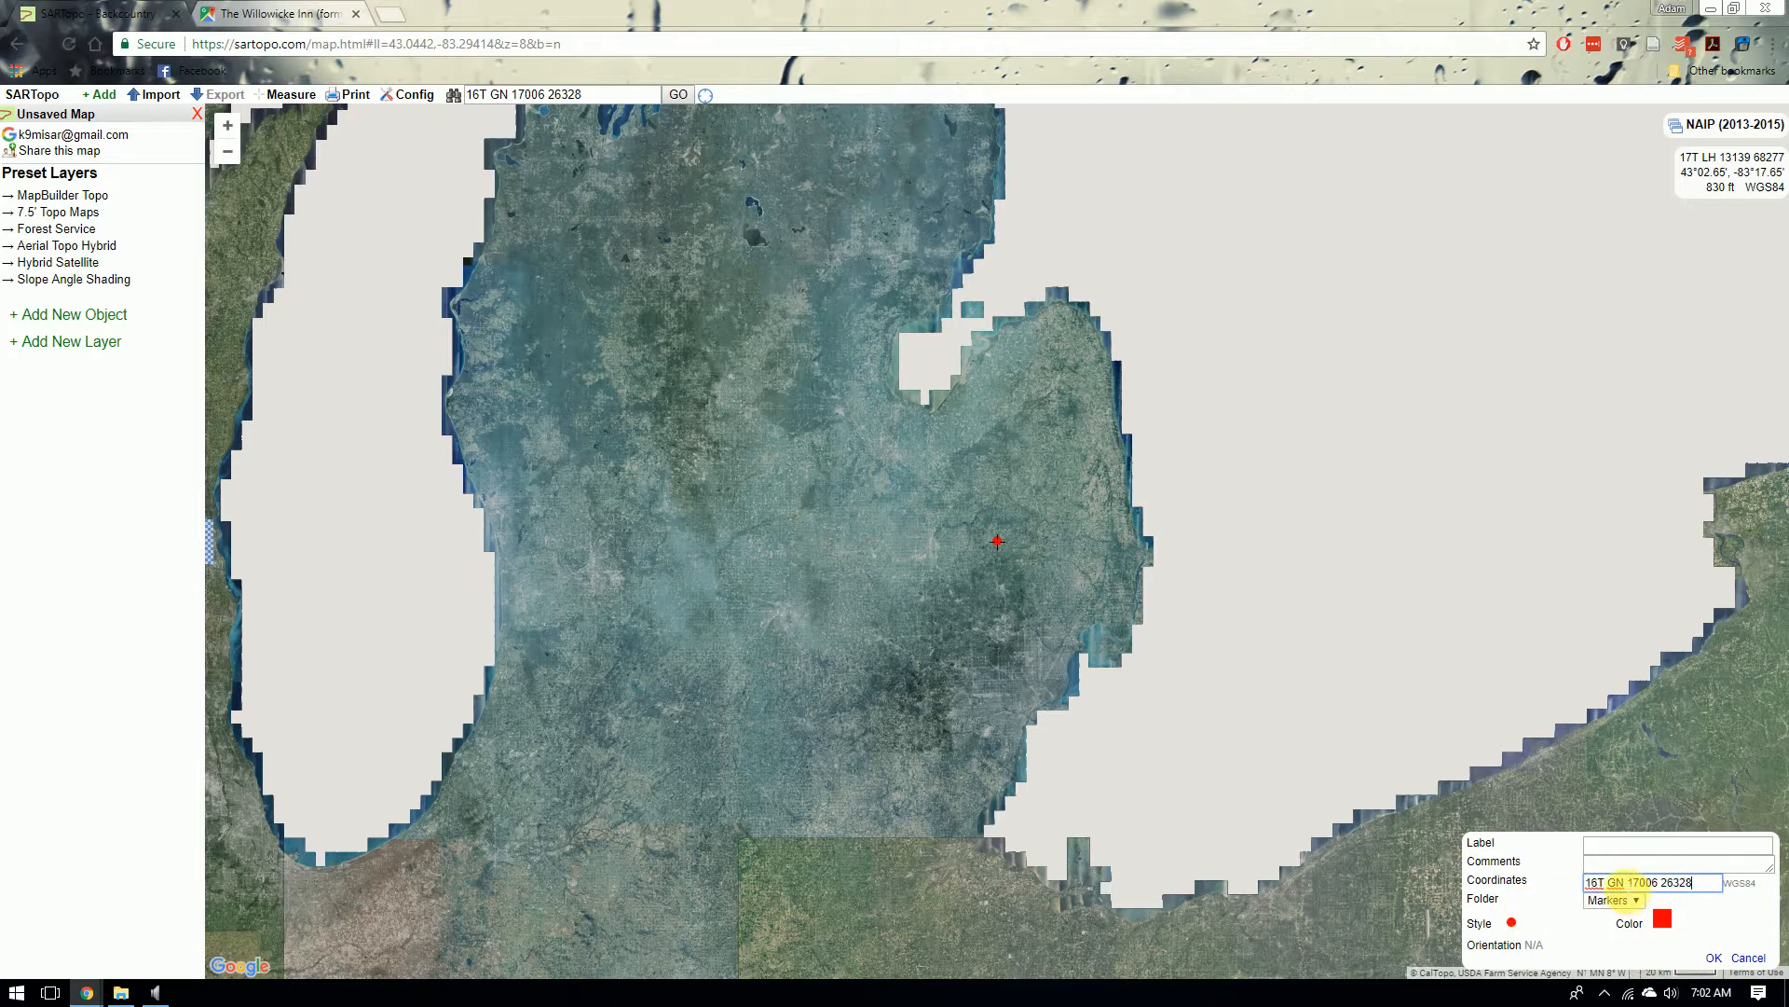
- Change the new marker's icon style to the red walking figure from the Other group
{"action": "left_click", "coordinate": [1514, 927]}
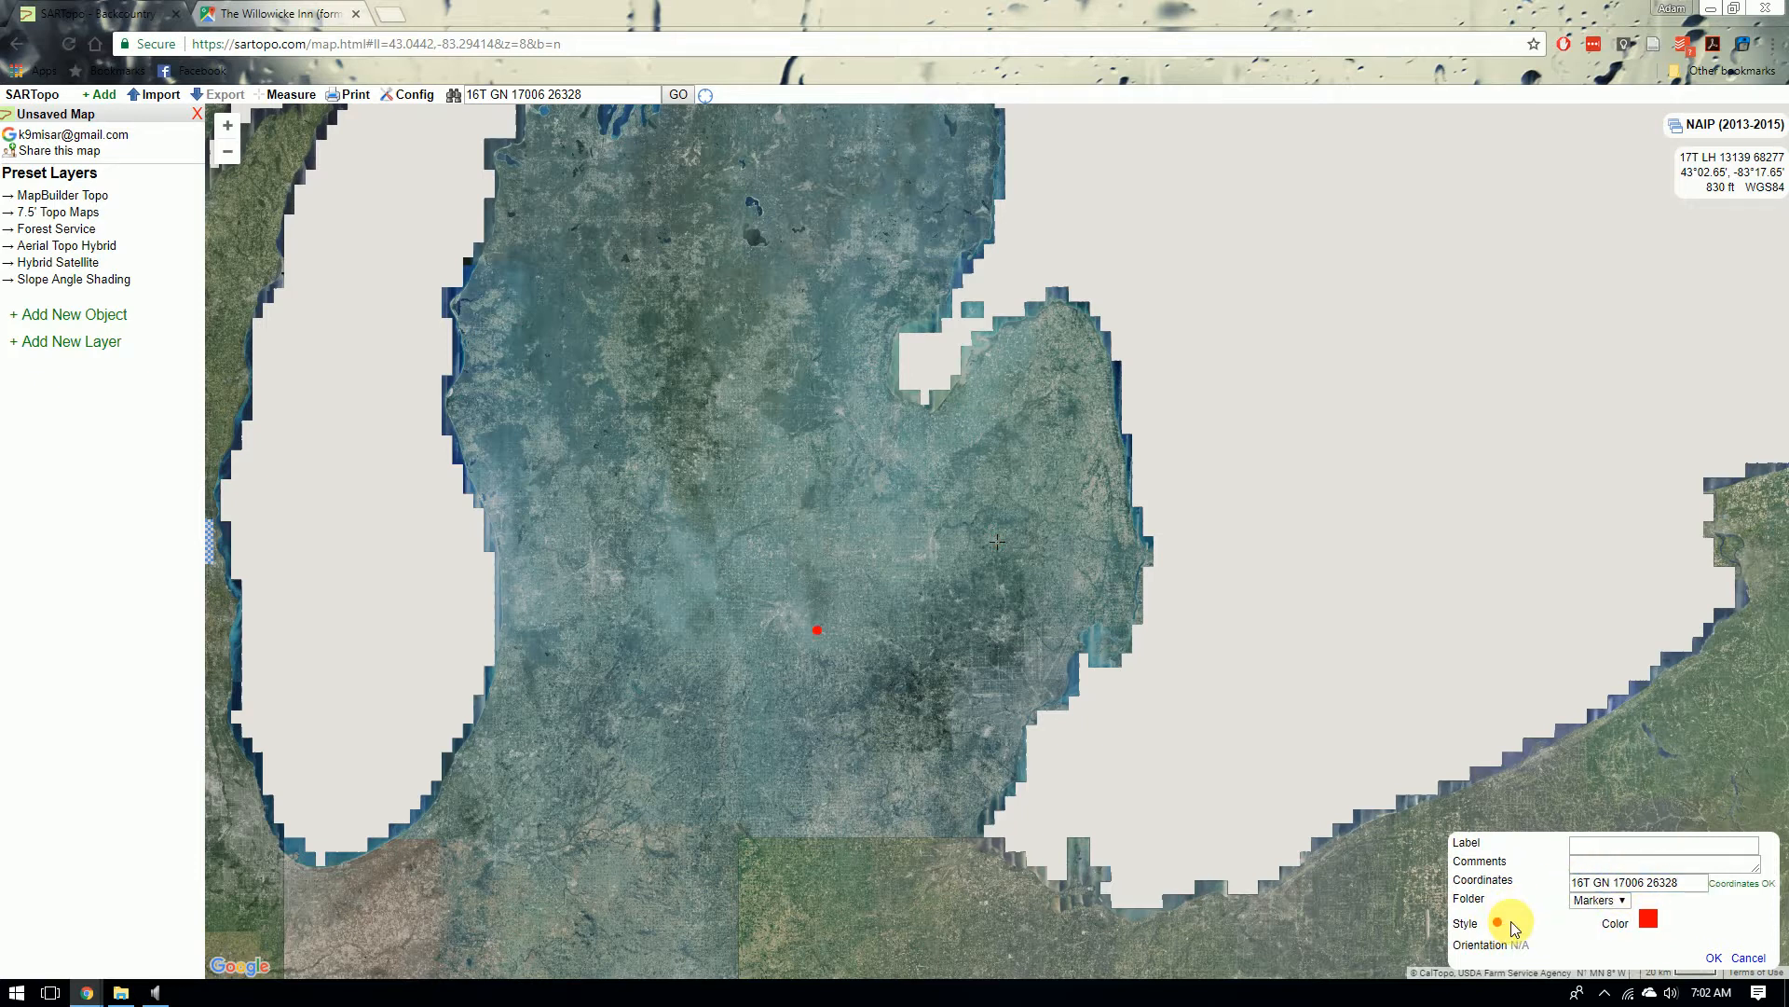
{"action": "left_click", "coordinate": [1498, 924]}
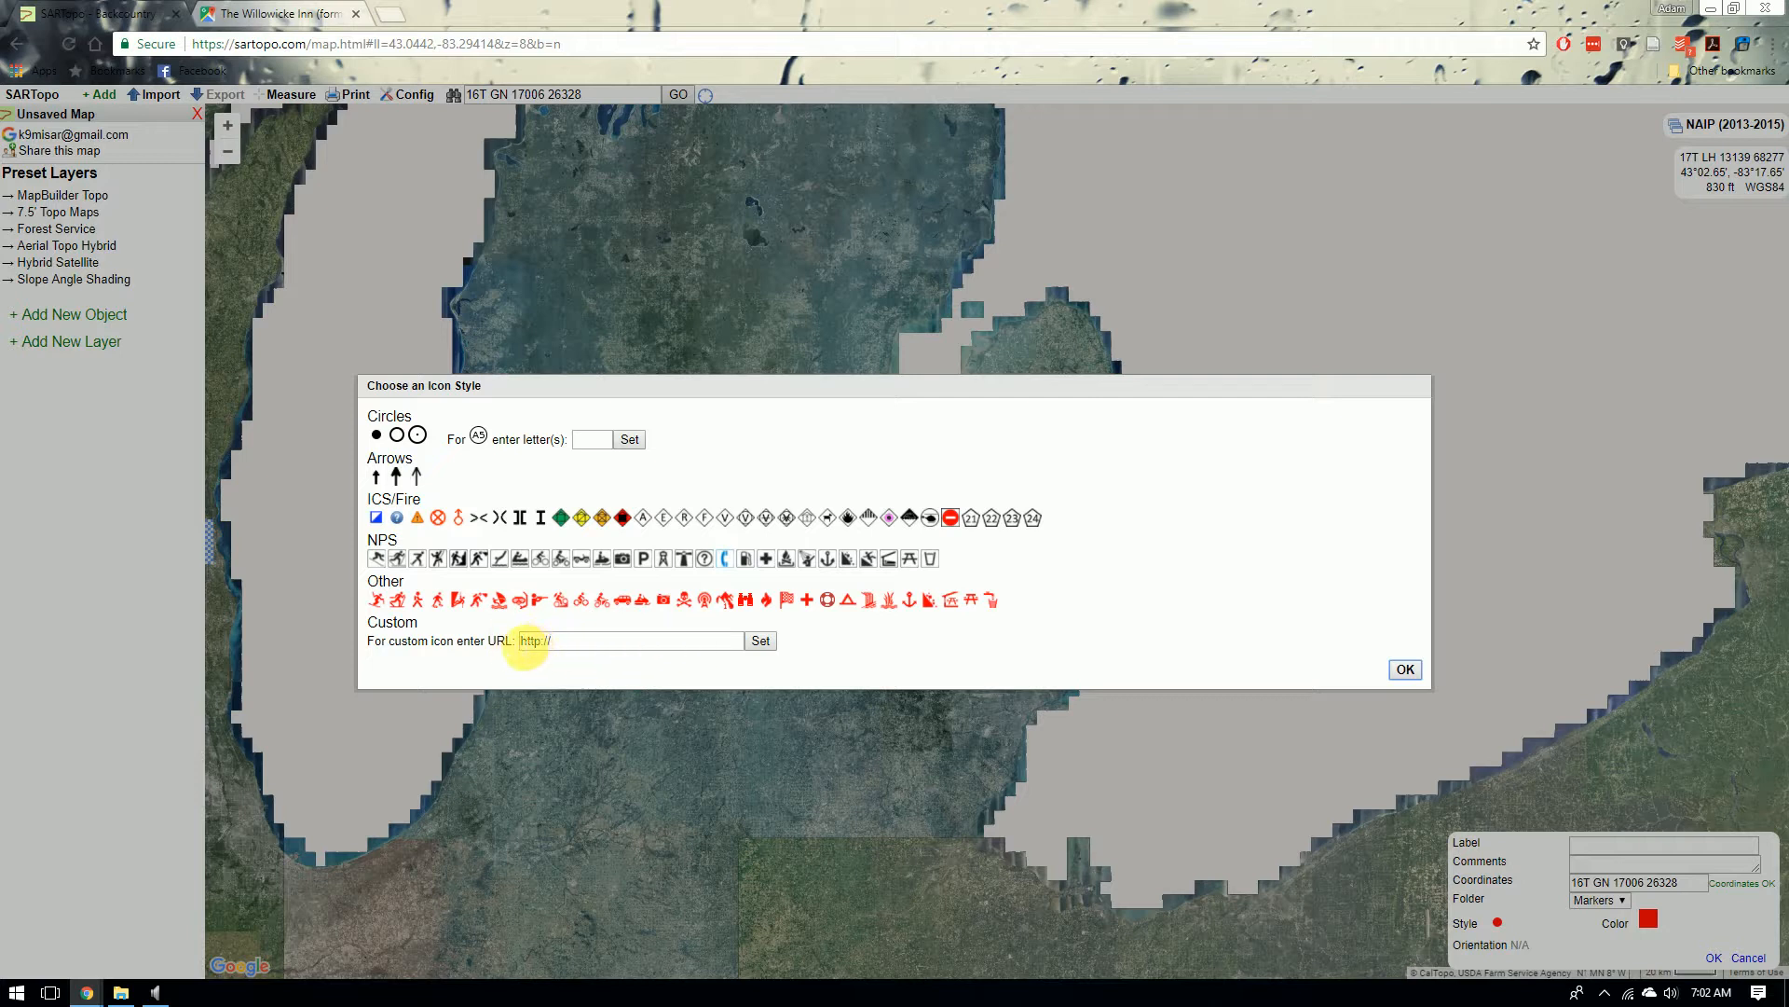
{"action": "left_click", "coordinate": [420, 600]}
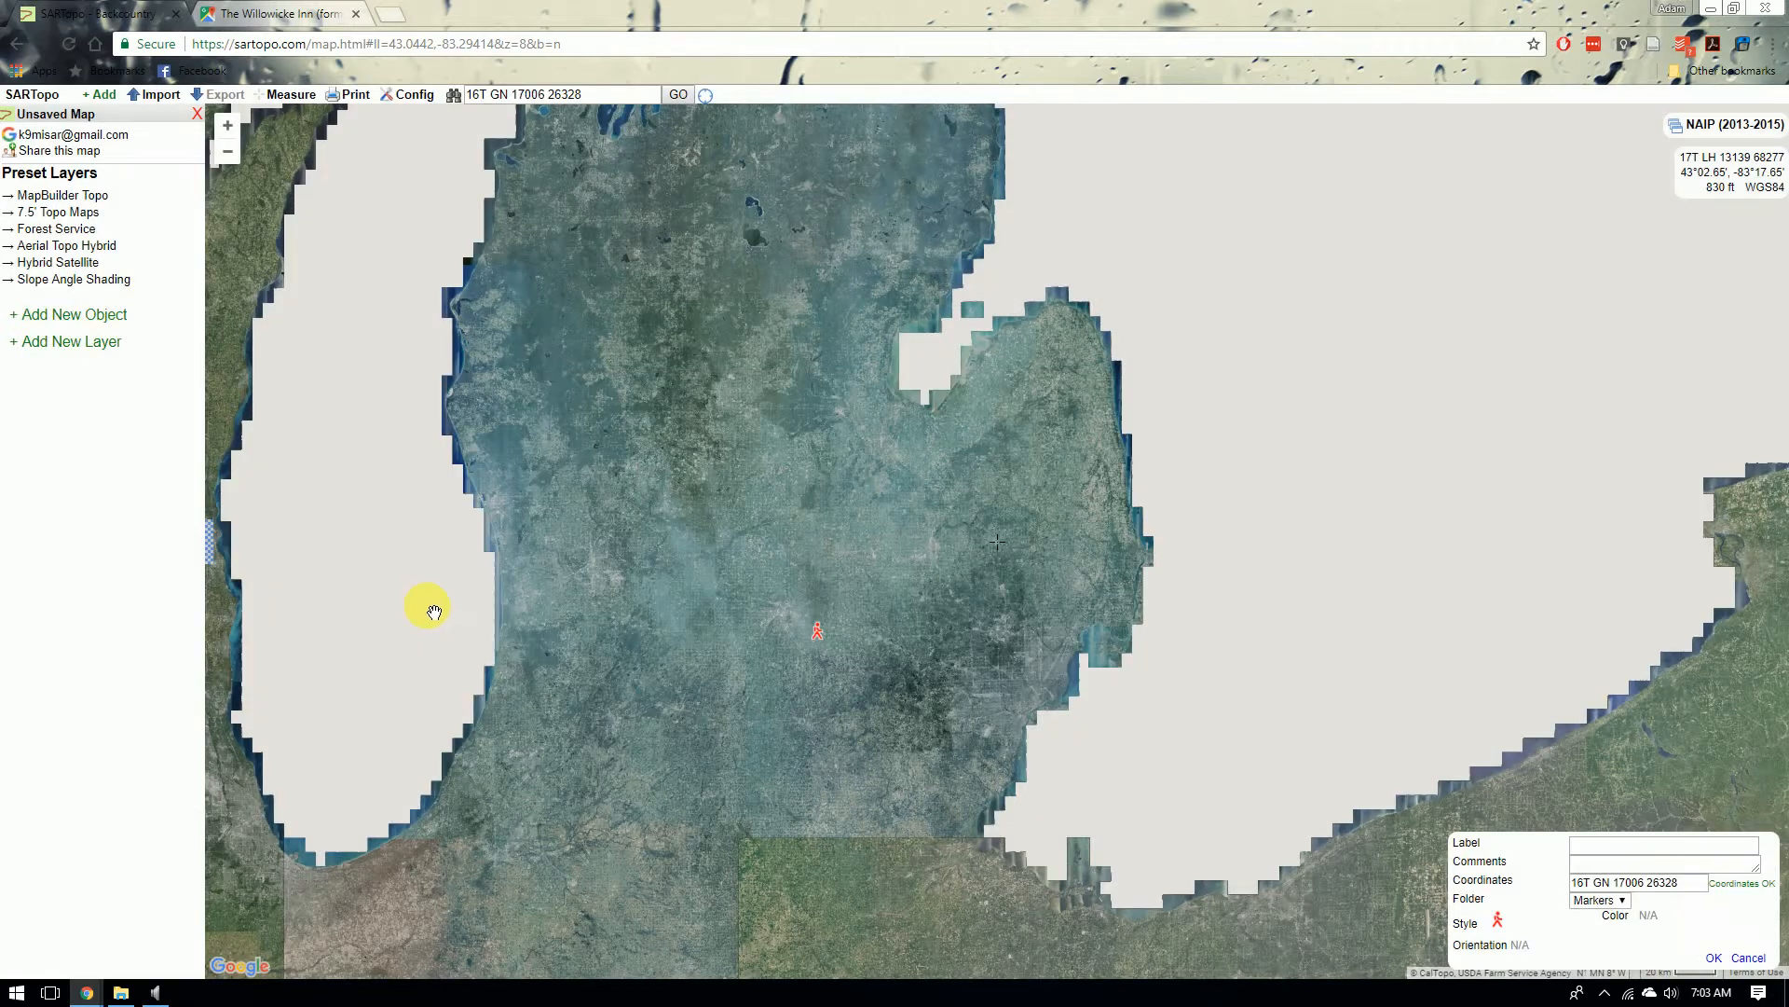
- Label the marker LKP, leave its comments empty, and save it to the Markers folder
{"action": "left_click", "coordinate": [1627, 848]}
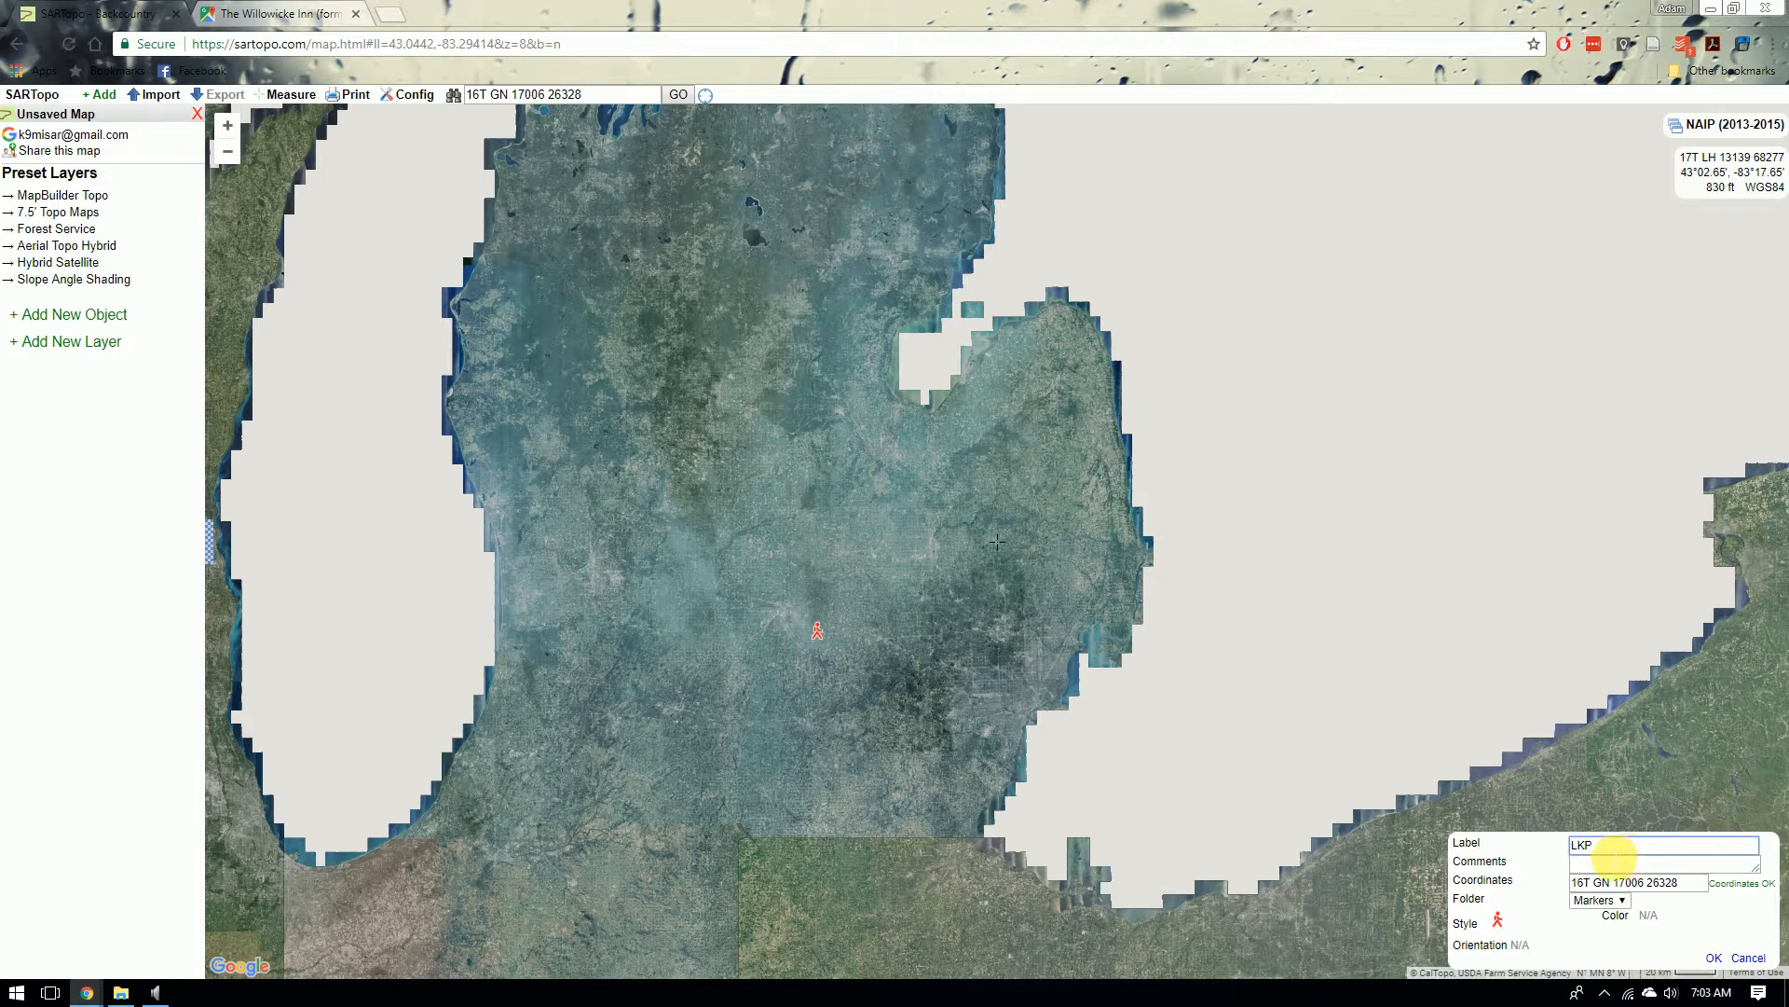
{"action": "left_click", "coordinate": [1596, 865]}
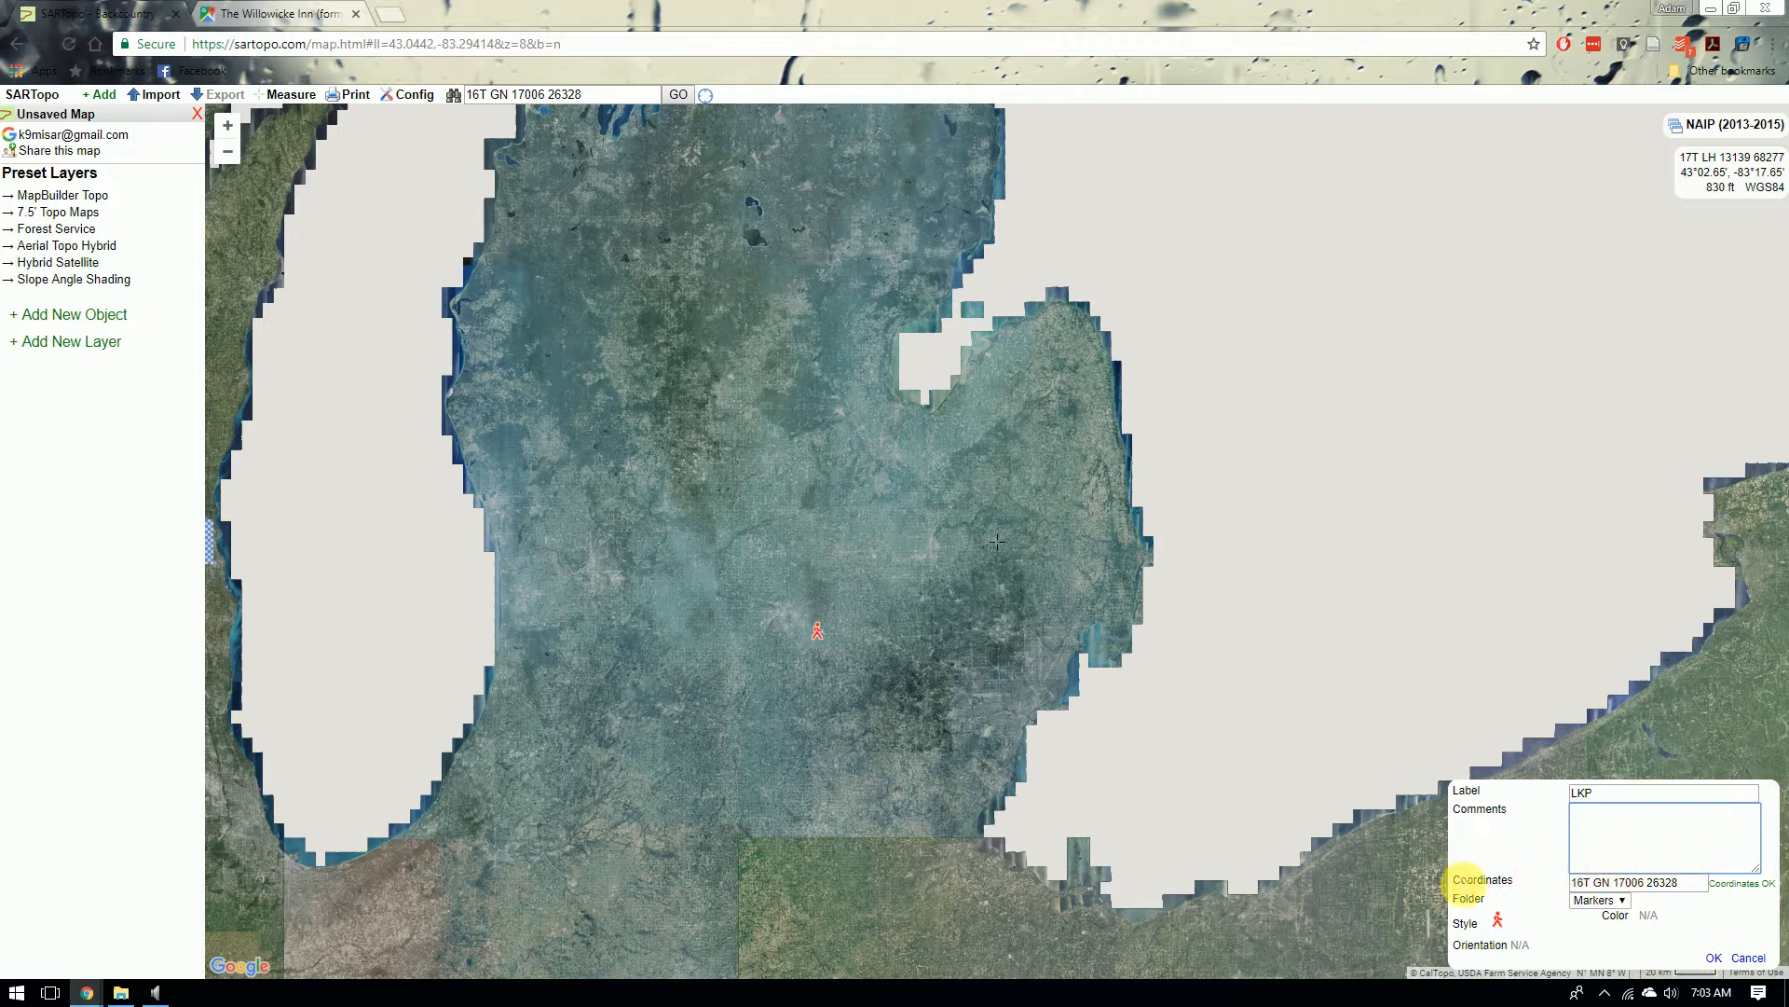
{"action": "left_click", "coordinate": [1715, 958]}
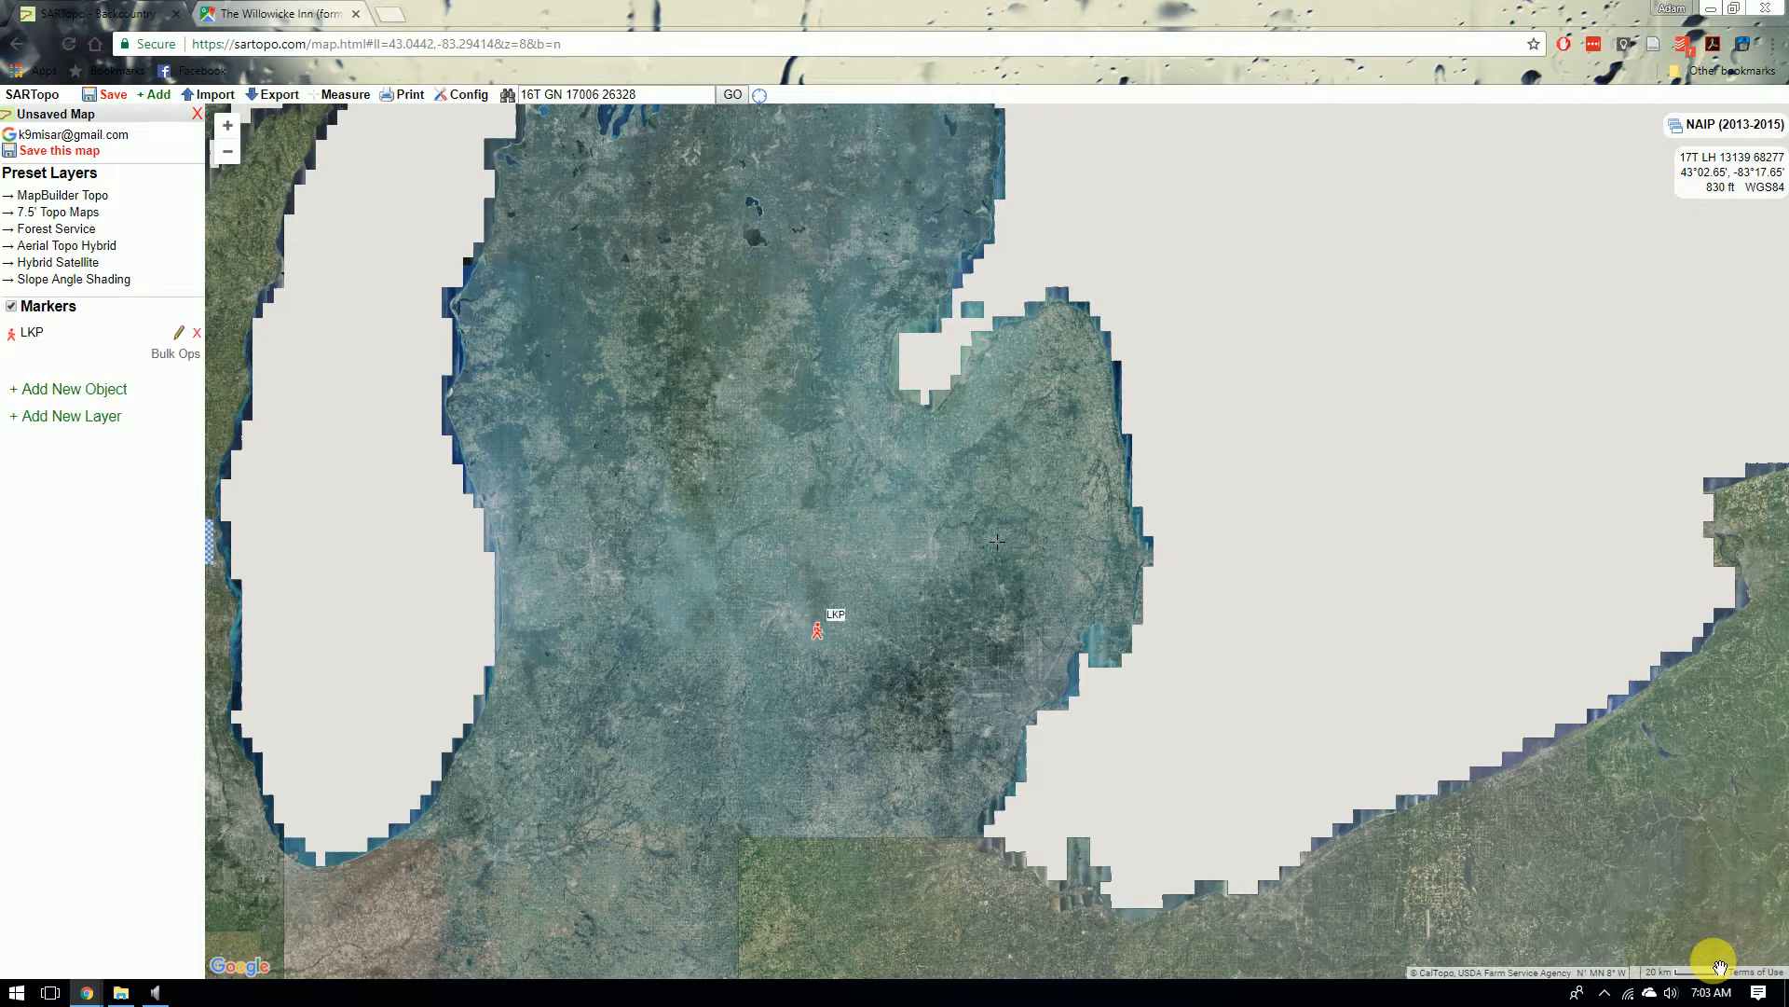
- Move the map away from the LKP marker and recentre it on the marker through the Markers list
{"action": "left_click_drag", "start_coordinate": [732, 555], "coordinate": [858, 760]}
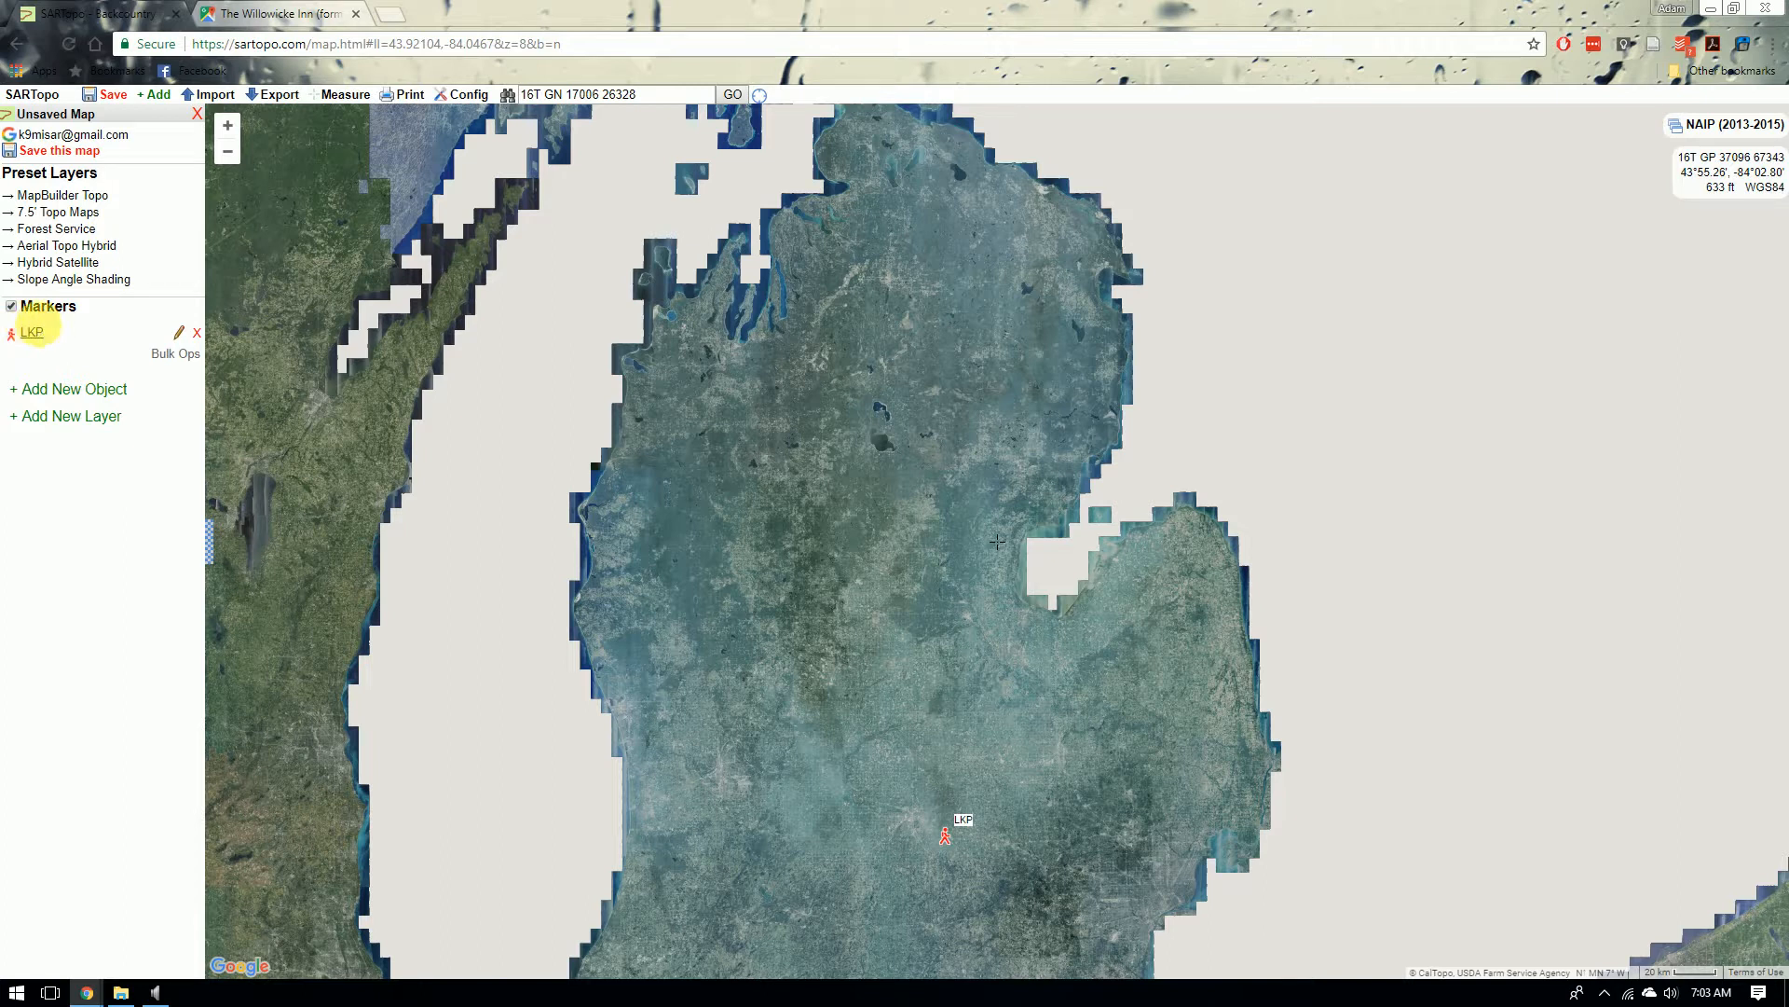
{"action": "left_click", "coordinate": [38, 334]}
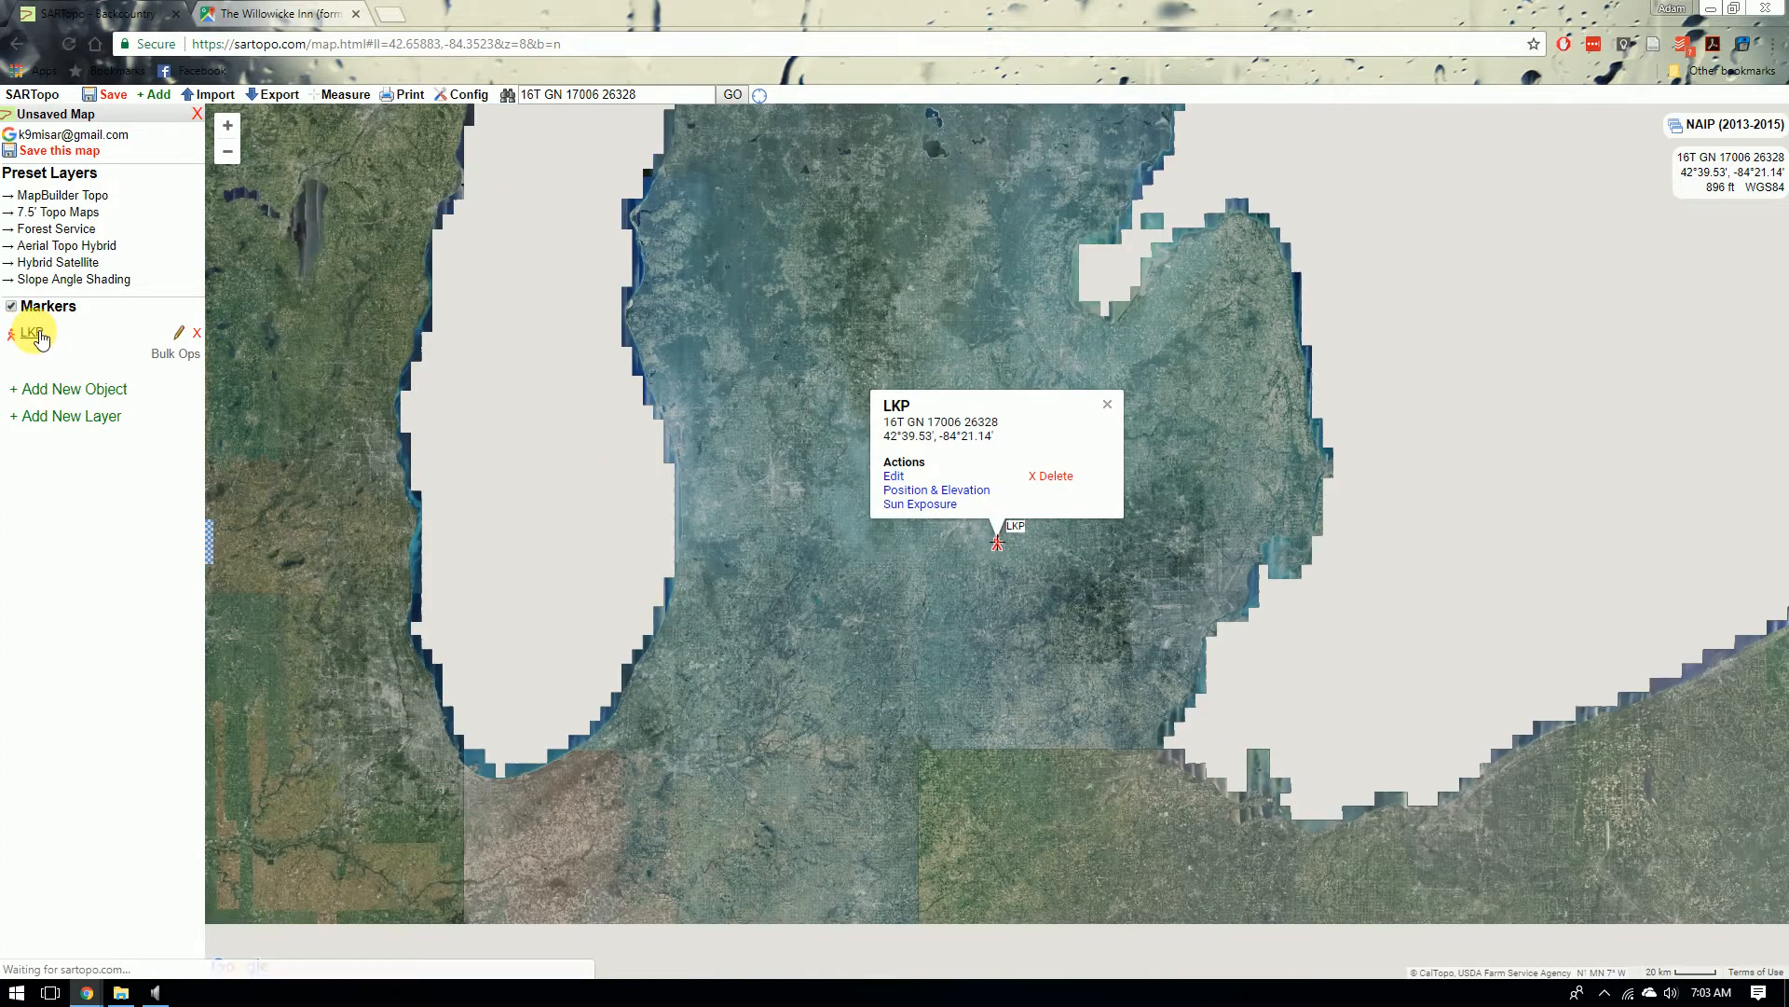
{"action": "scroll", "coordinate": [991, 563], "scroll_direction": "up", "scroll_amount": 3}
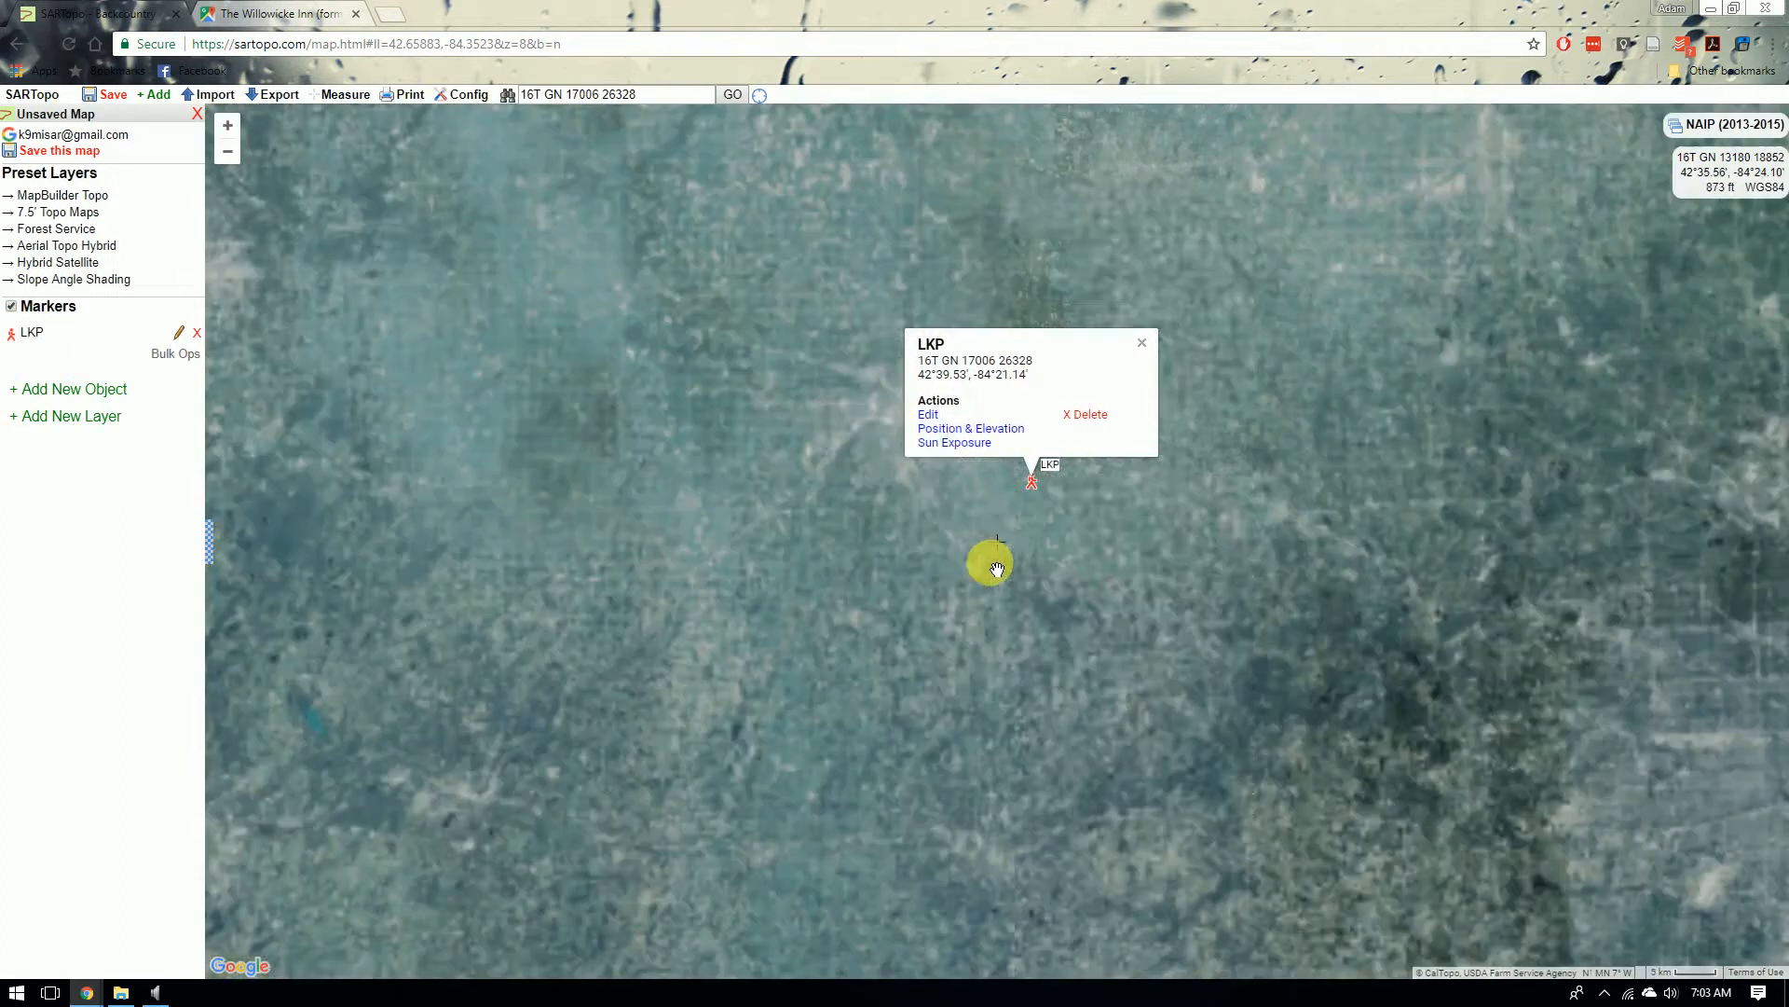
{"action": "left_click", "coordinate": [63, 332]}
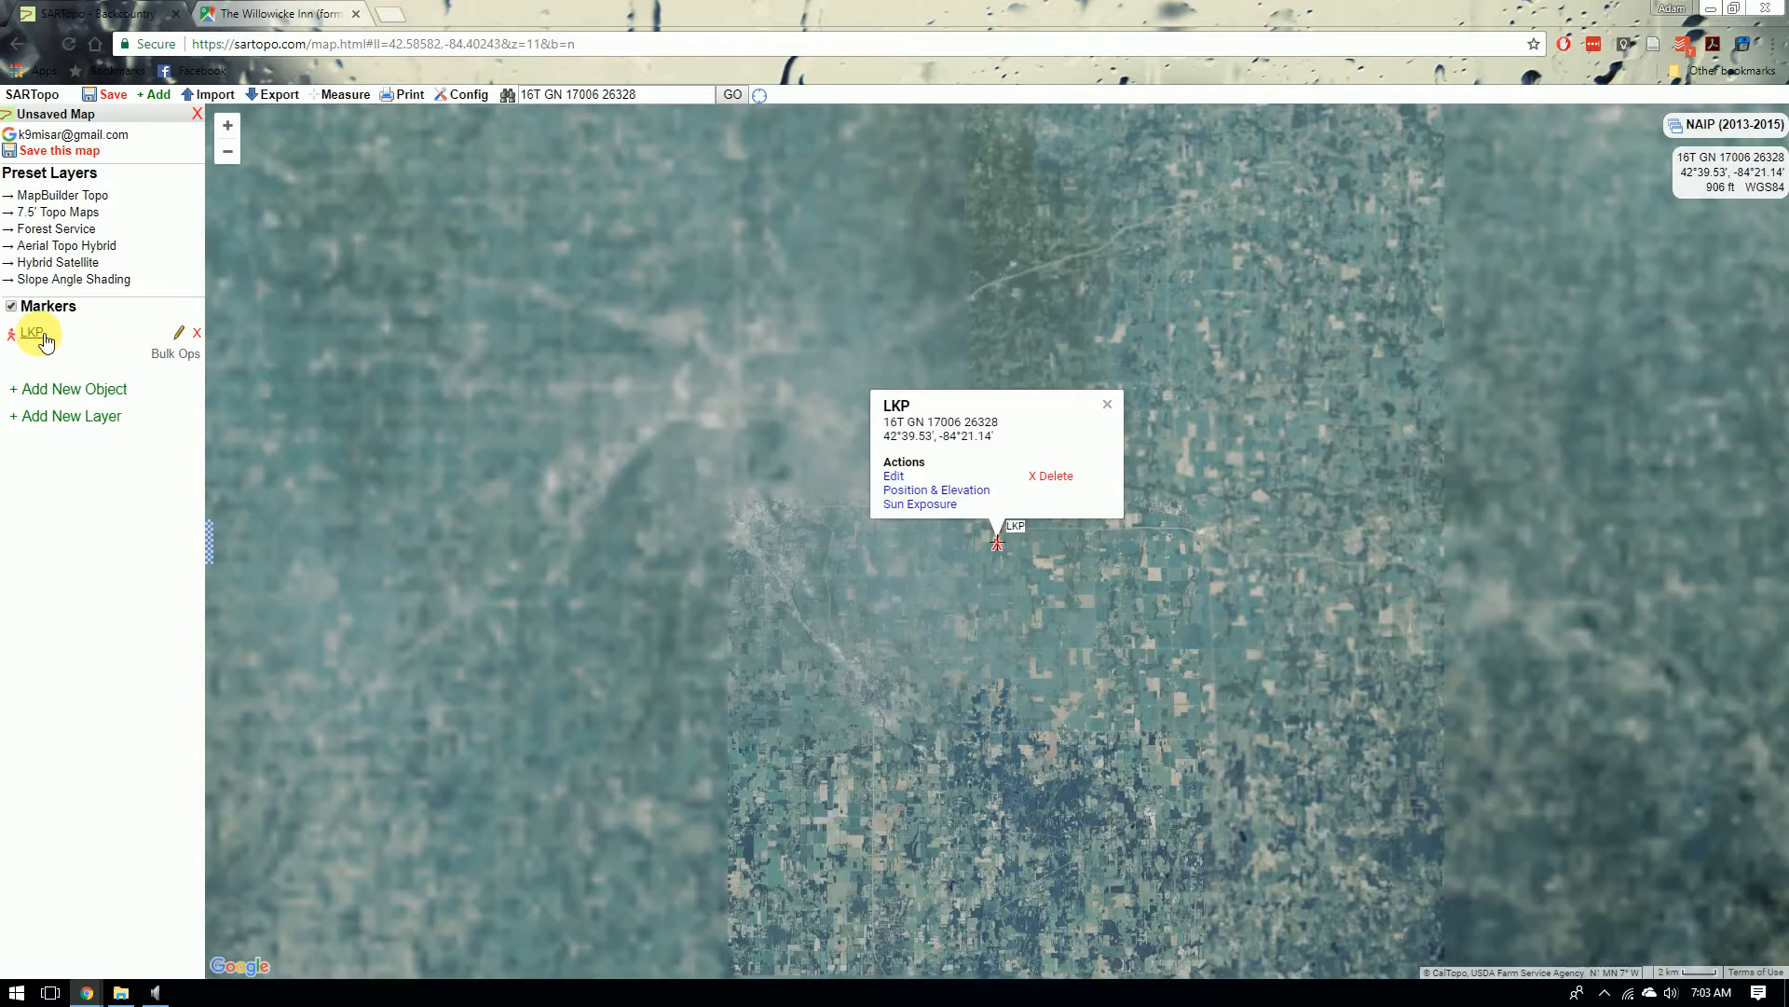
- Inspect the area far west of the LKP marker at close range, and return the map to the marker
{"action": "scroll", "coordinate": [1071, 558], "scroll_direction": "up", "scroll_amount": 4}
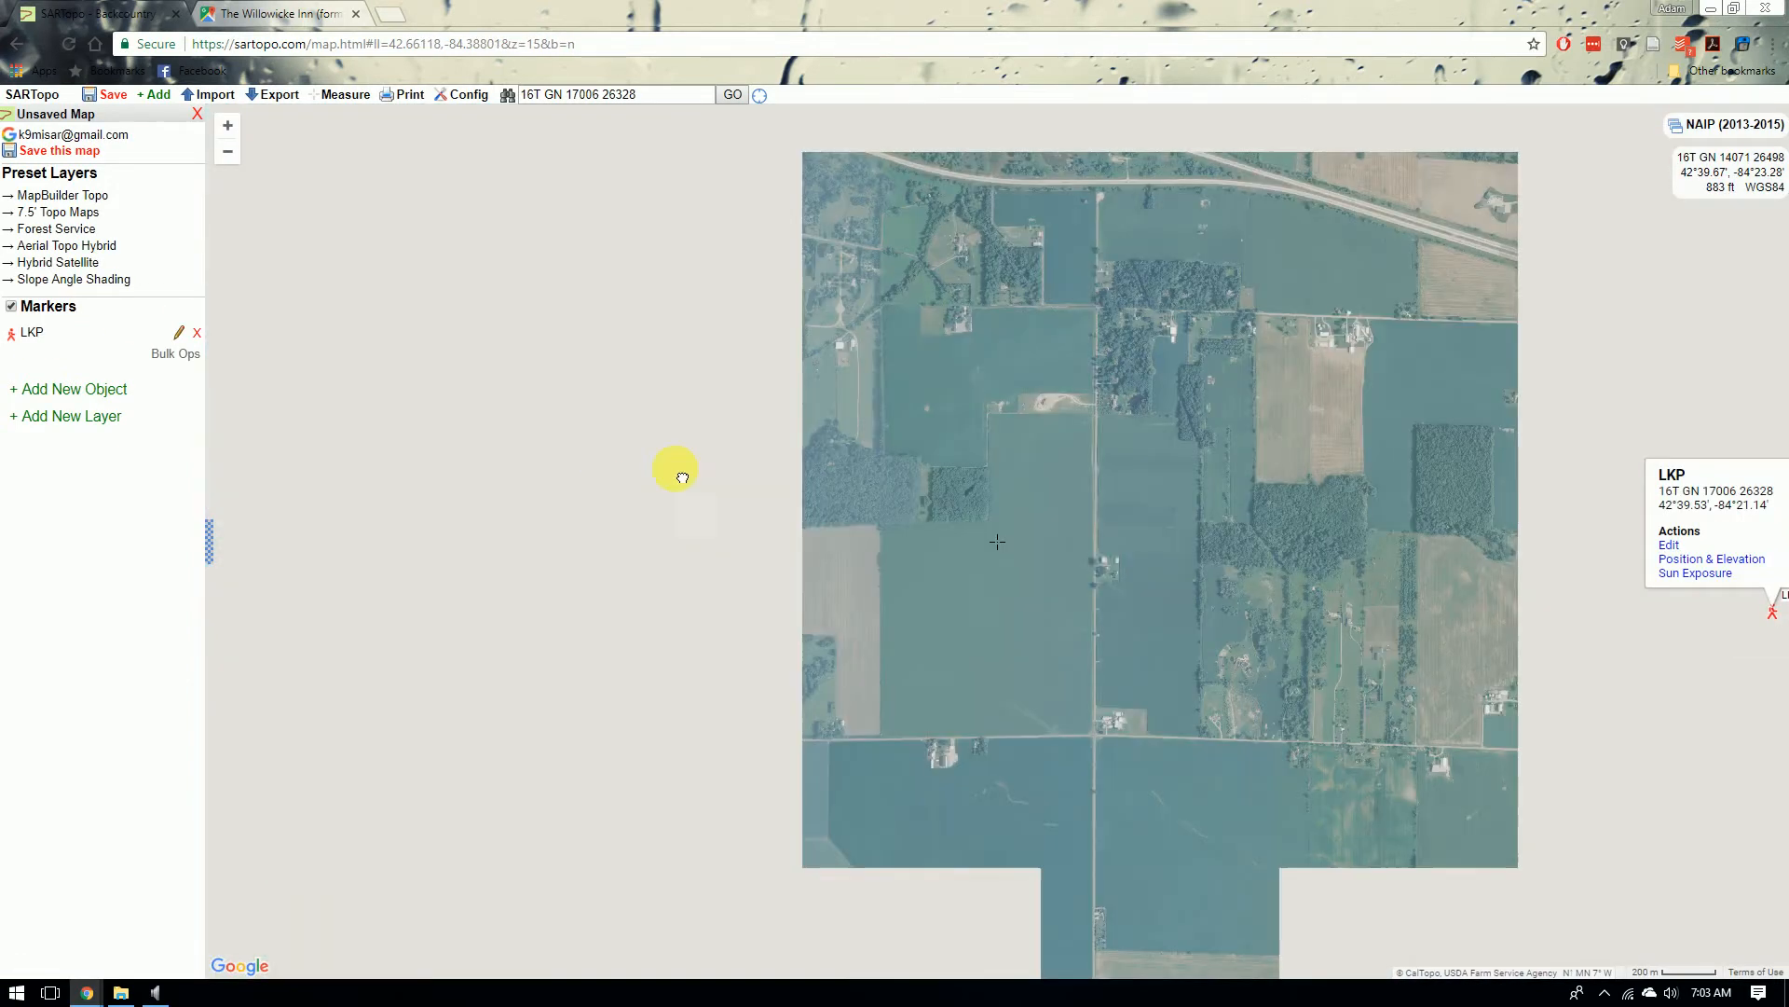
{"action": "left_click_drag", "start_coordinate": [682, 477], "coordinate": [1525, 508]}
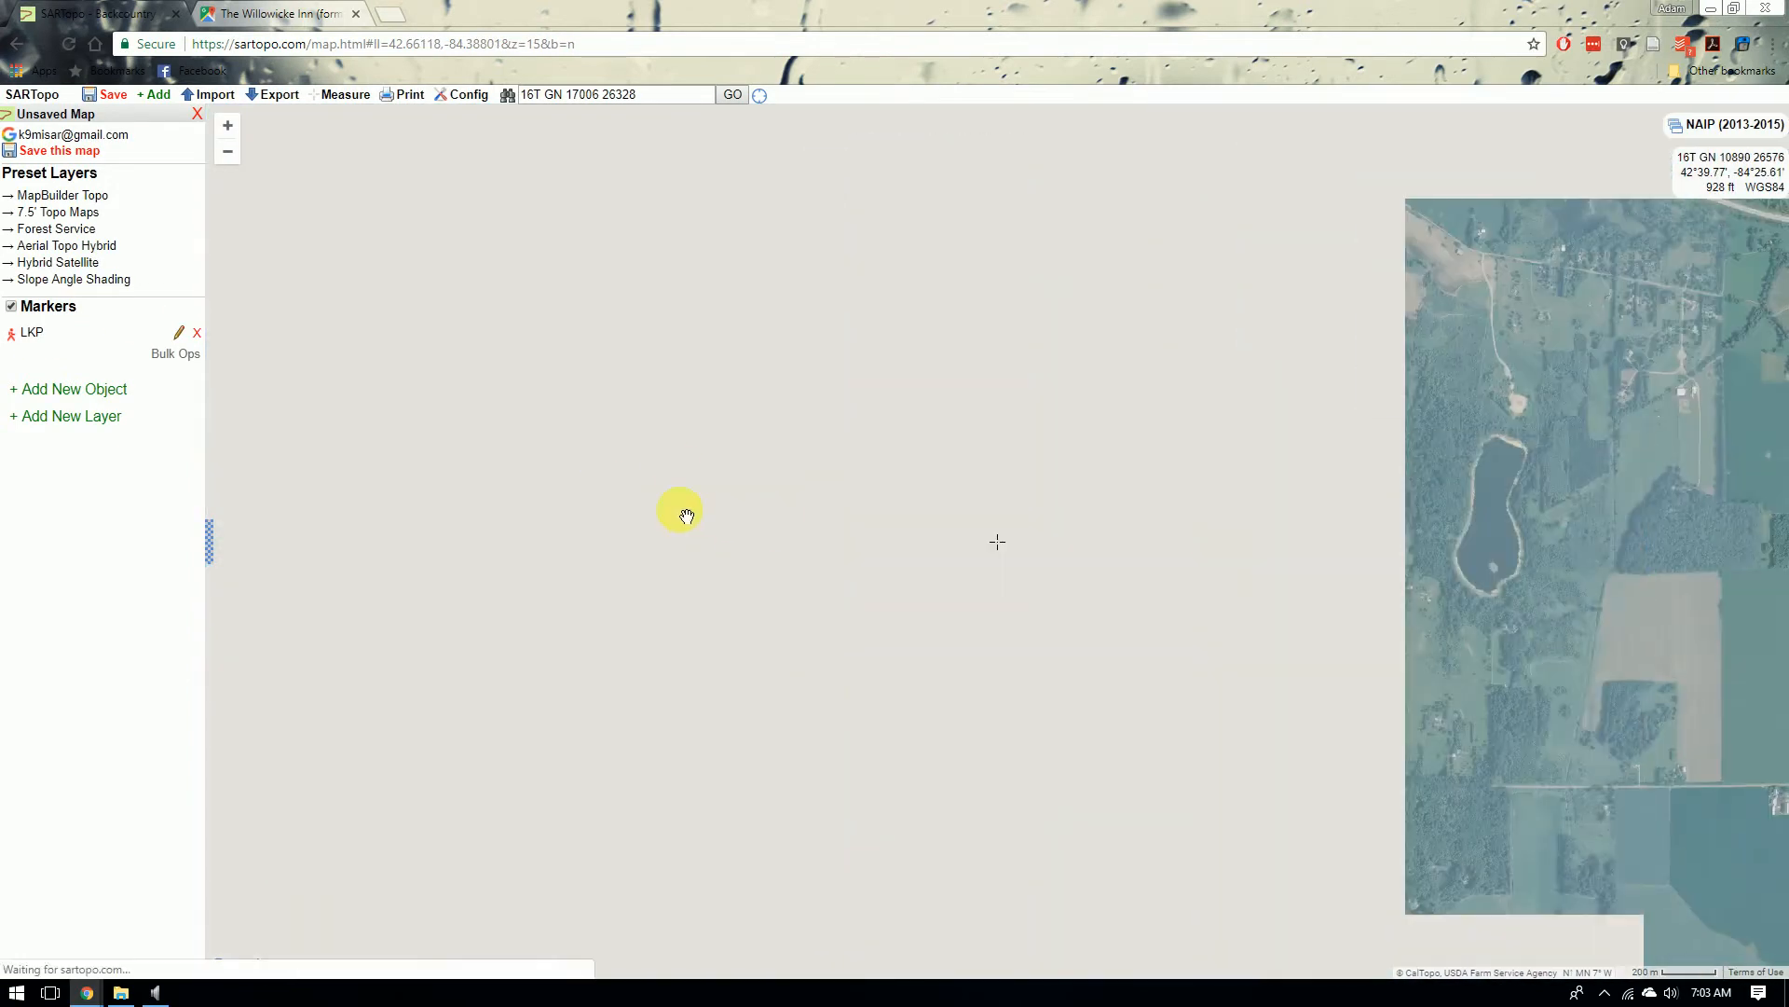
{"action": "scroll", "coordinate": [680, 466], "scroll_direction": "up", "scroll_amount": 1}
{"action": "left_click_drag", "start_coordinate": [678, 465], "coordinate": [1218, 604]}
{"action": "left_click_drag", "start_coordinate": [695, 411], "coordinate": [1250, 551]}
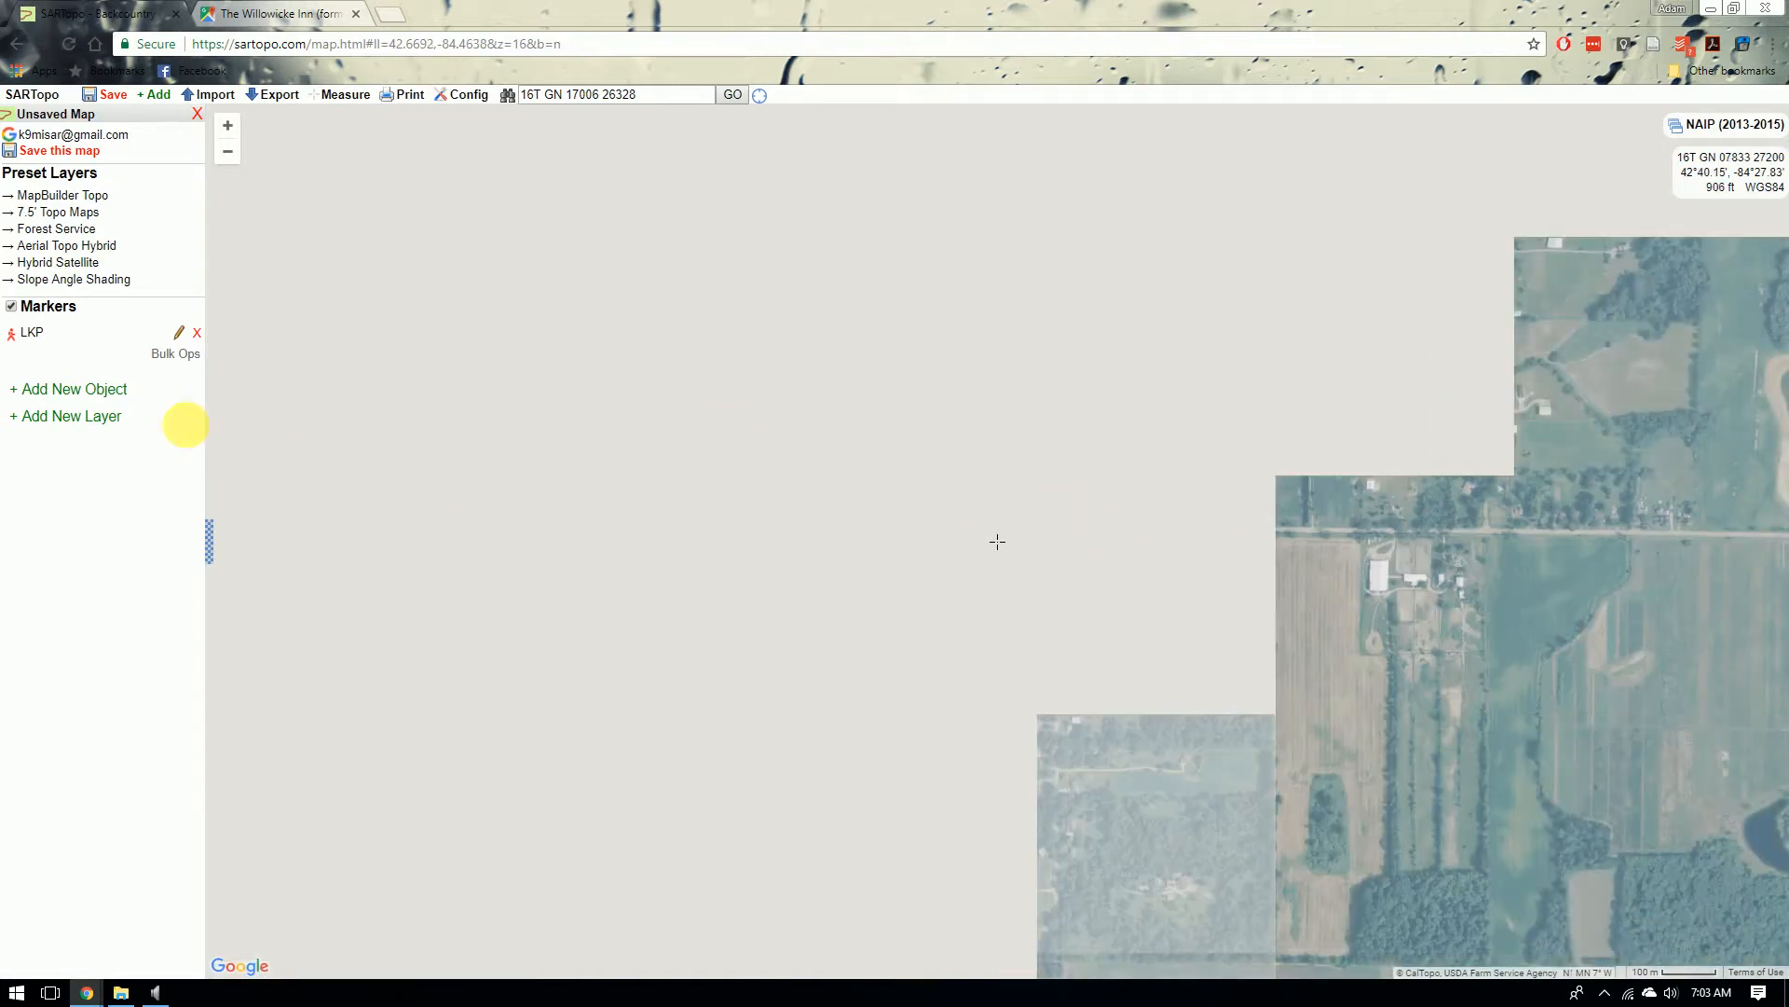
{"action": "left_click", "coordinate": [30, 334]}
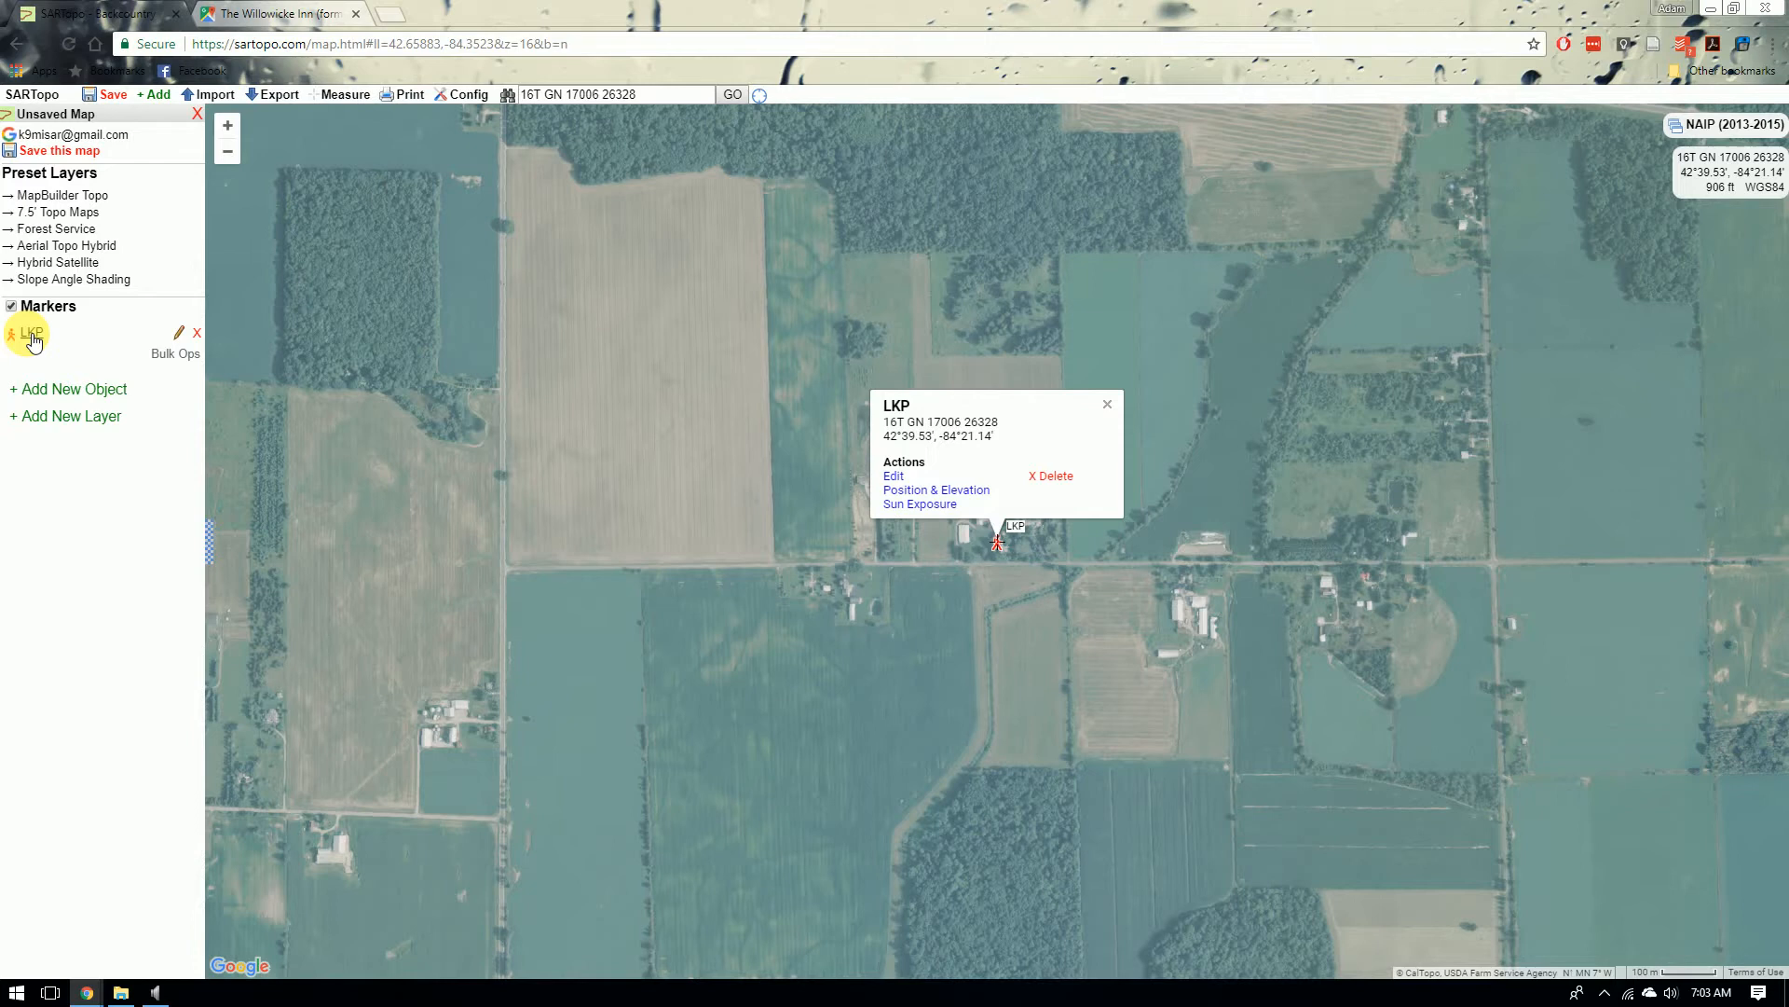
- View the wider region at a small scale and centre it on the LKP marker
{"action": "scroll", "coordinate": [848, 473], "scroll_direction": "down", "scroll_amount": 4}
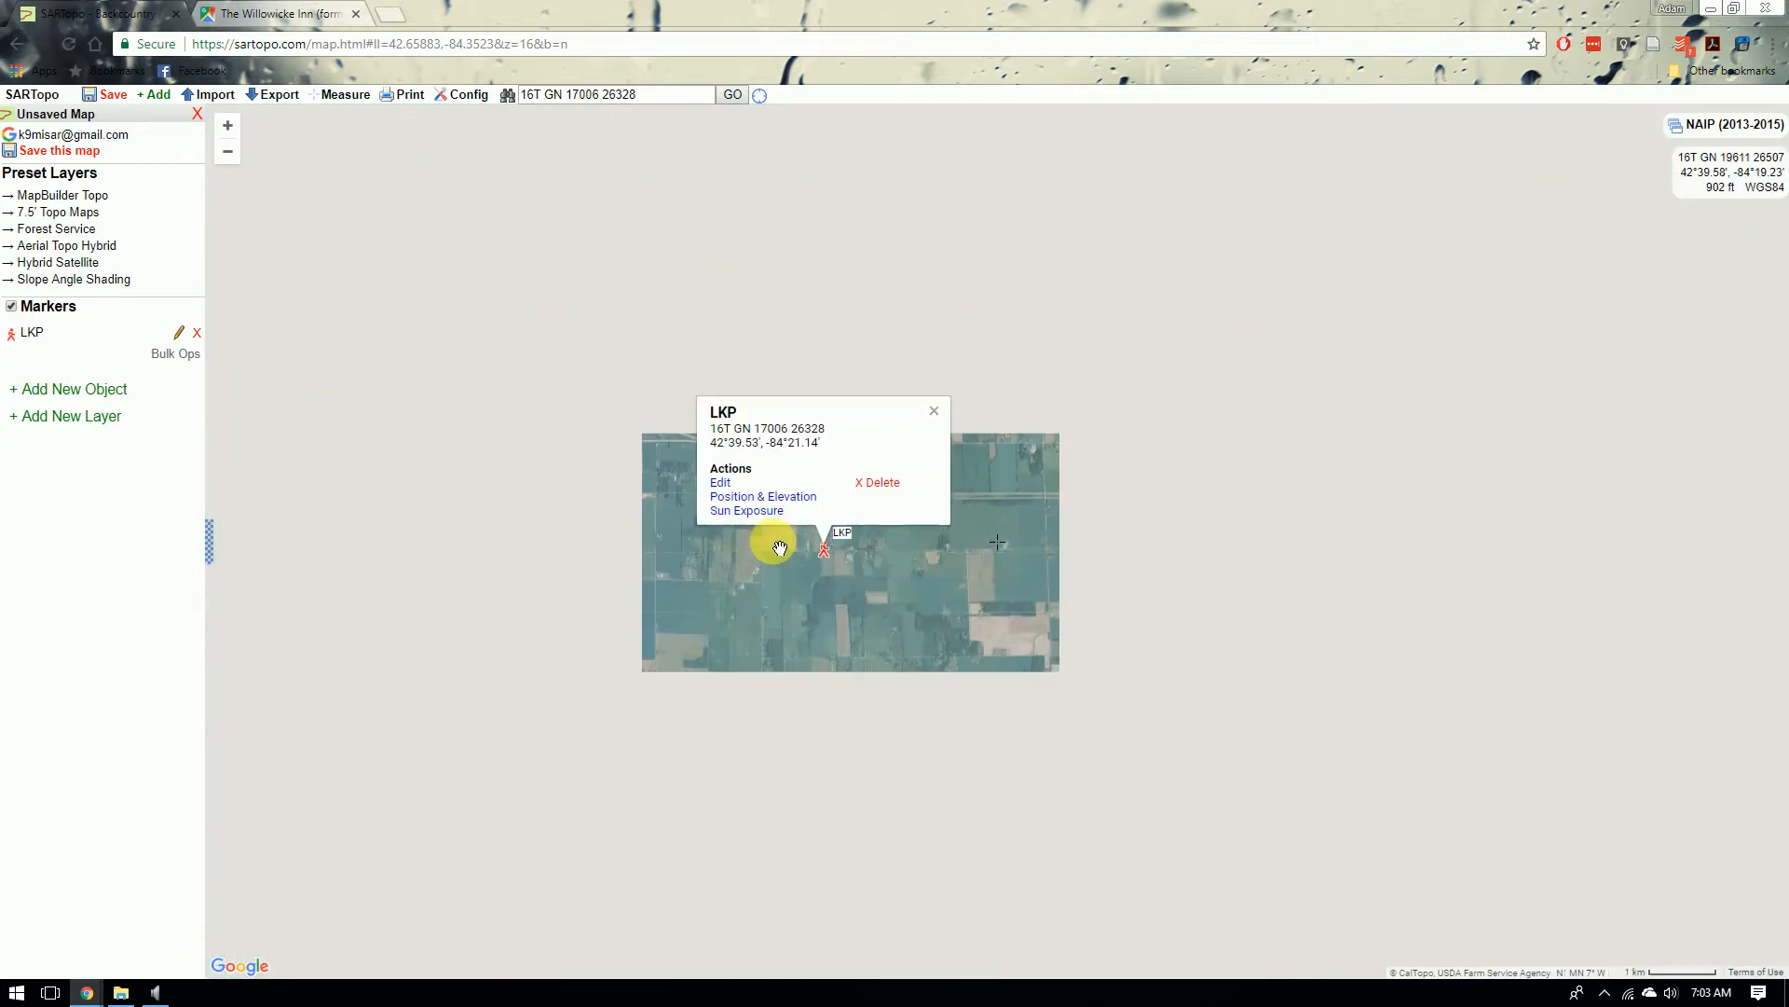
{"action": "scroll", "coordinate": [671, 555], "scroll_direction": "down", "scroll_amount": 3}
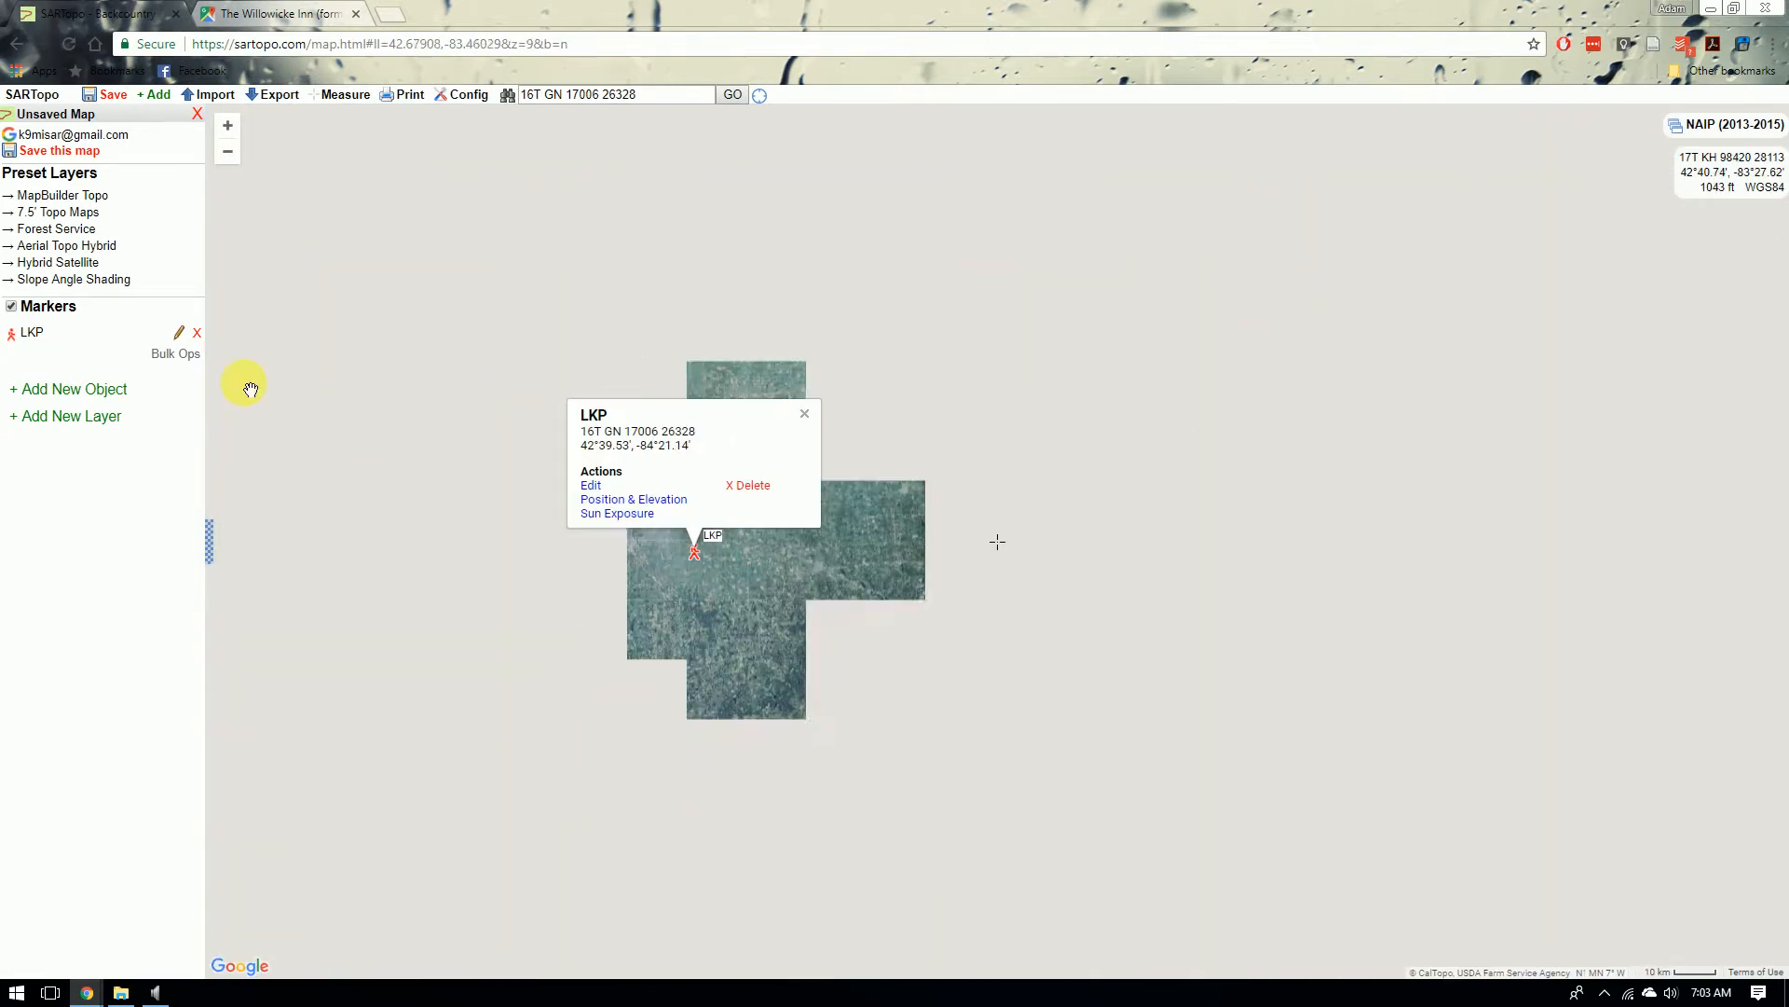
{"action": "left_click", "coordinate": [36, 335]}
{"action": "left_click", "coordinate": [37, 338]}
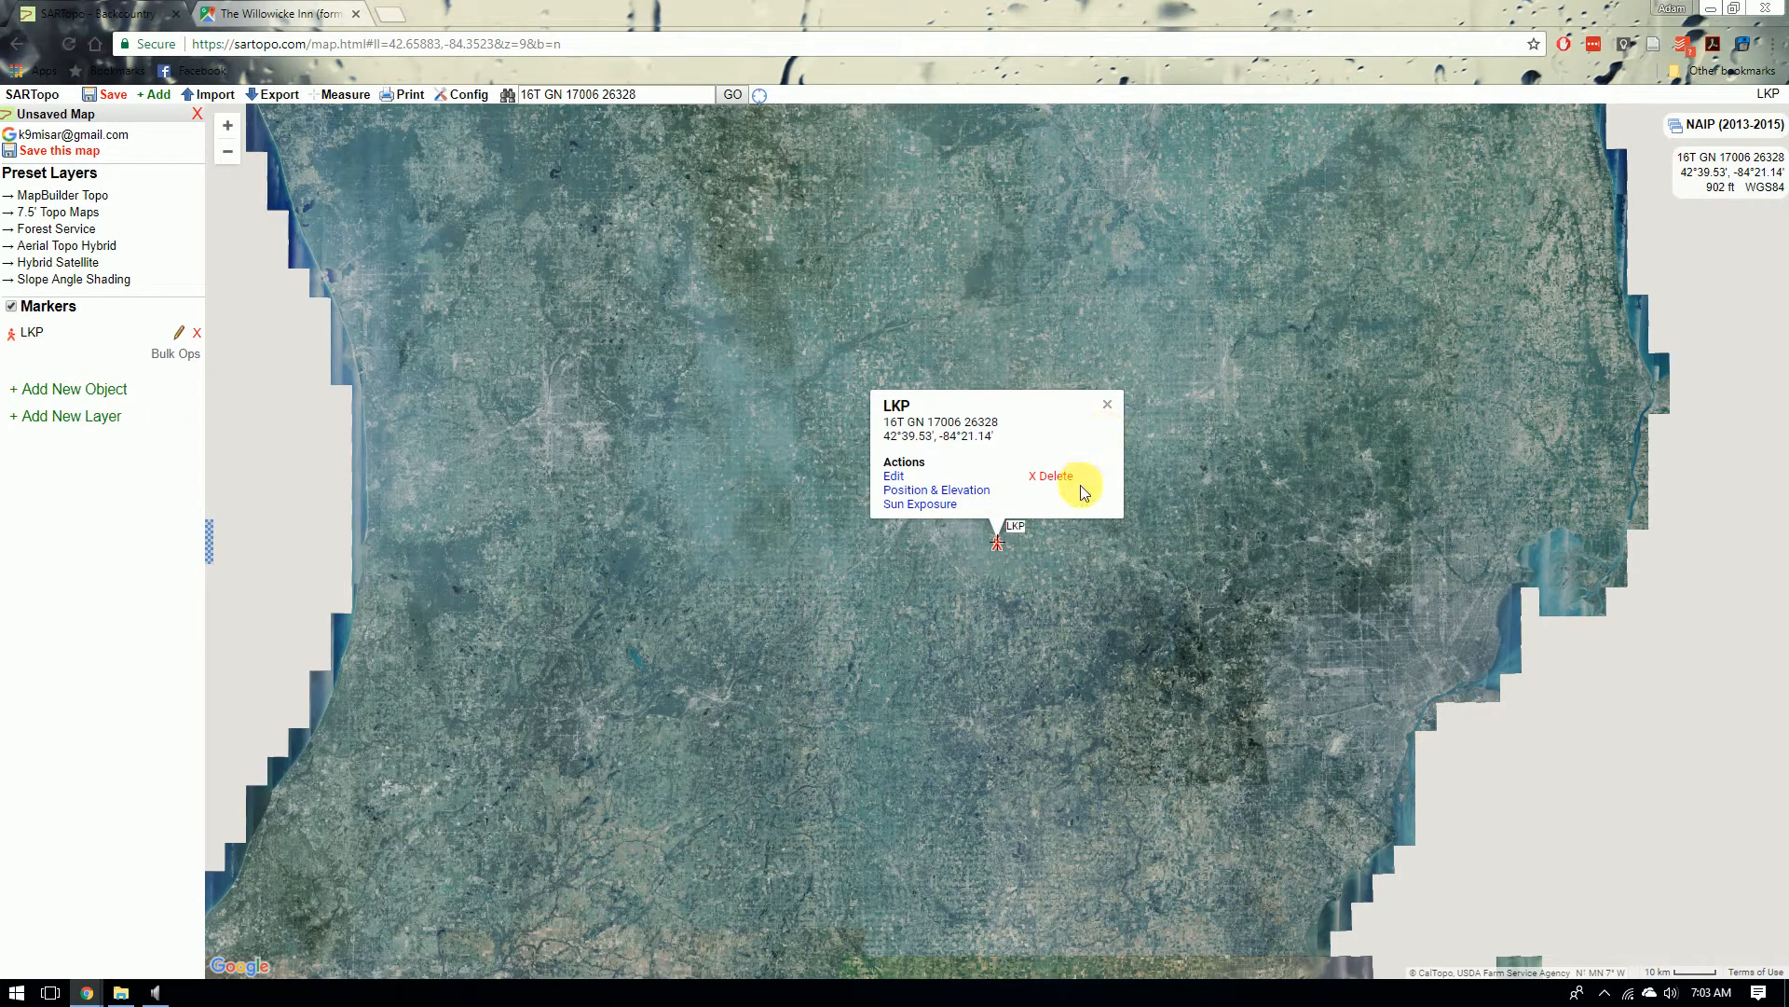
- Reopen the LKP marker's details from the Markers list and highlight its US National Grid coordinates and its latitude and longitude
{"action": "left_click", "coordinate": [1107, 404]}
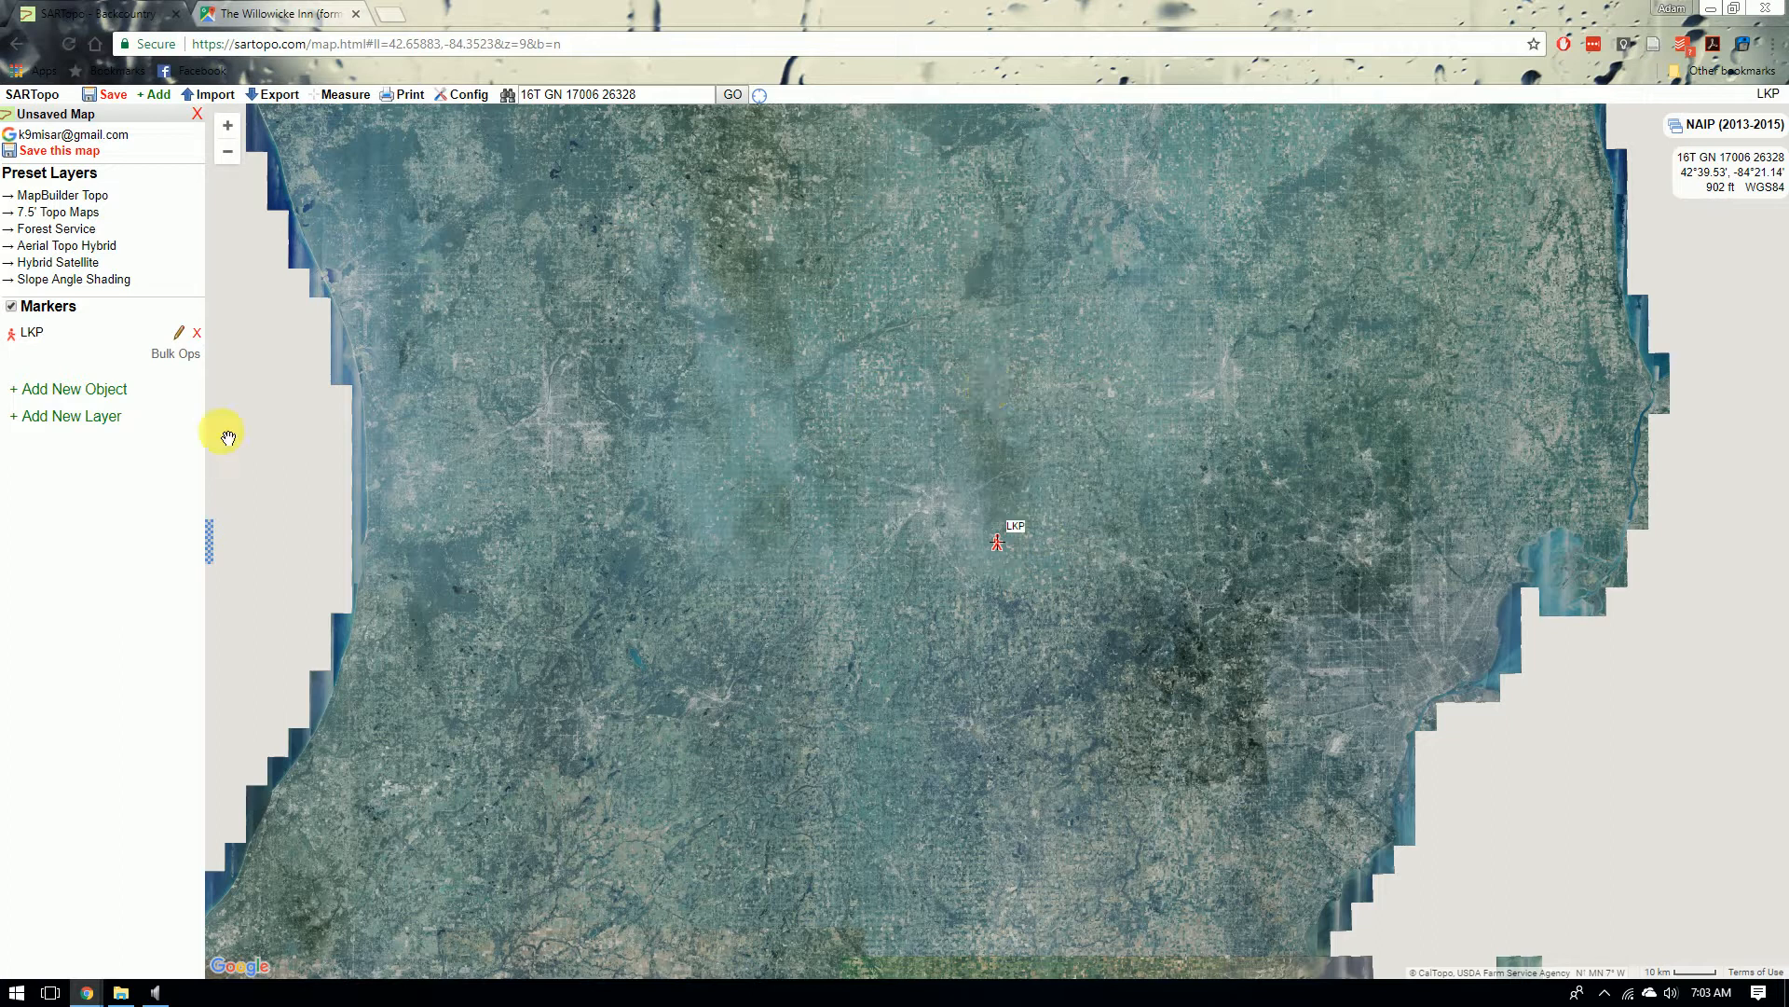
{"action": "left_click", "coordinate": [32, 334]}
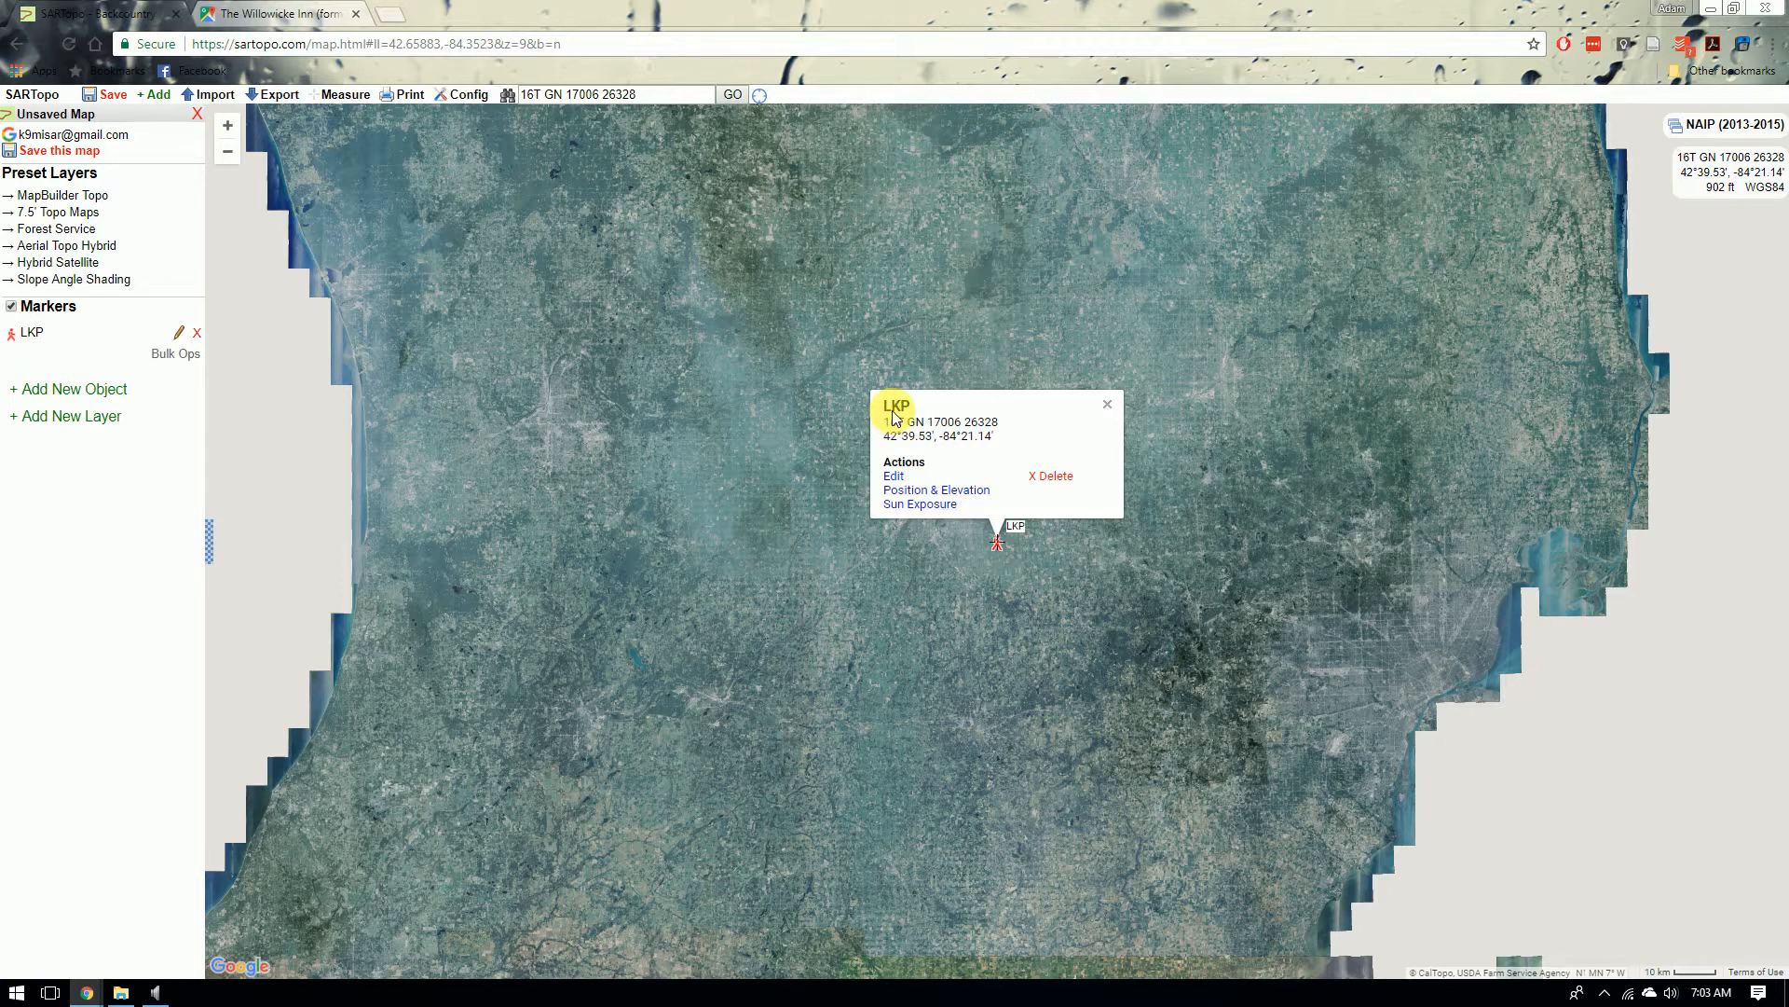
{"action": "left_click_drag", "start_coordinate": [891, 432], "coordinate": [1020, 420]}
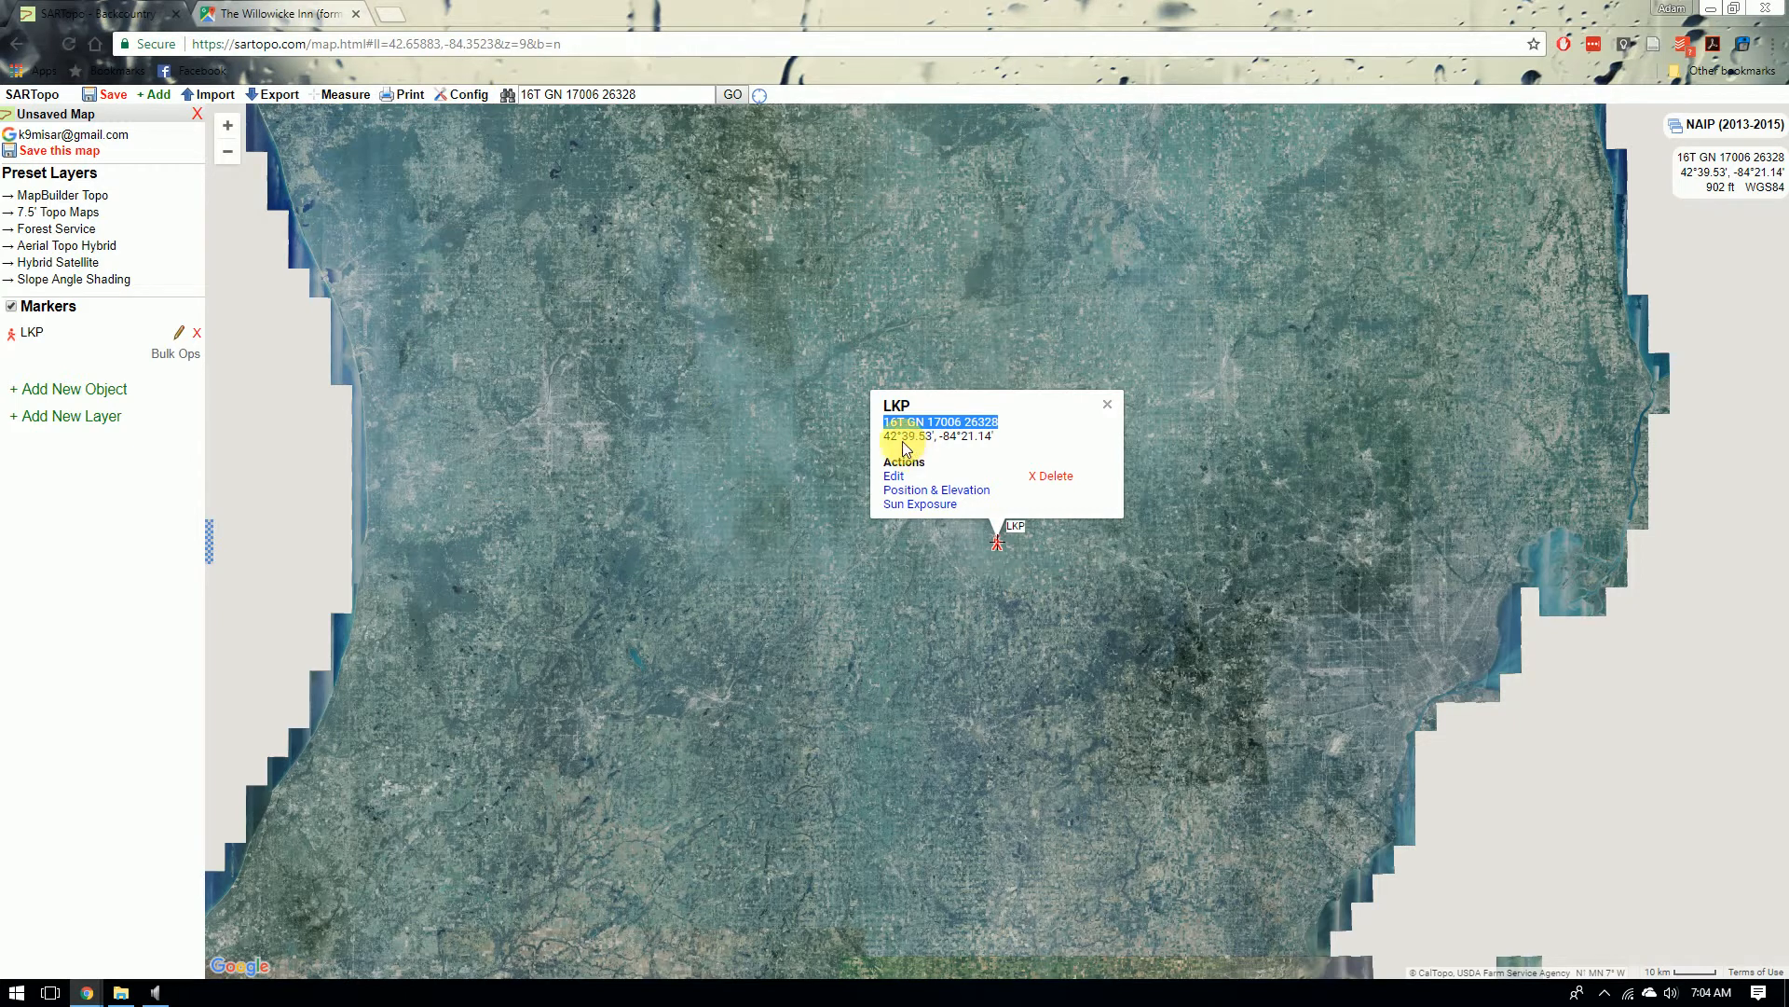
{"action": "left_click_drag", "start_coordinate": [883, 433], "coordinate": [1003, 440]}
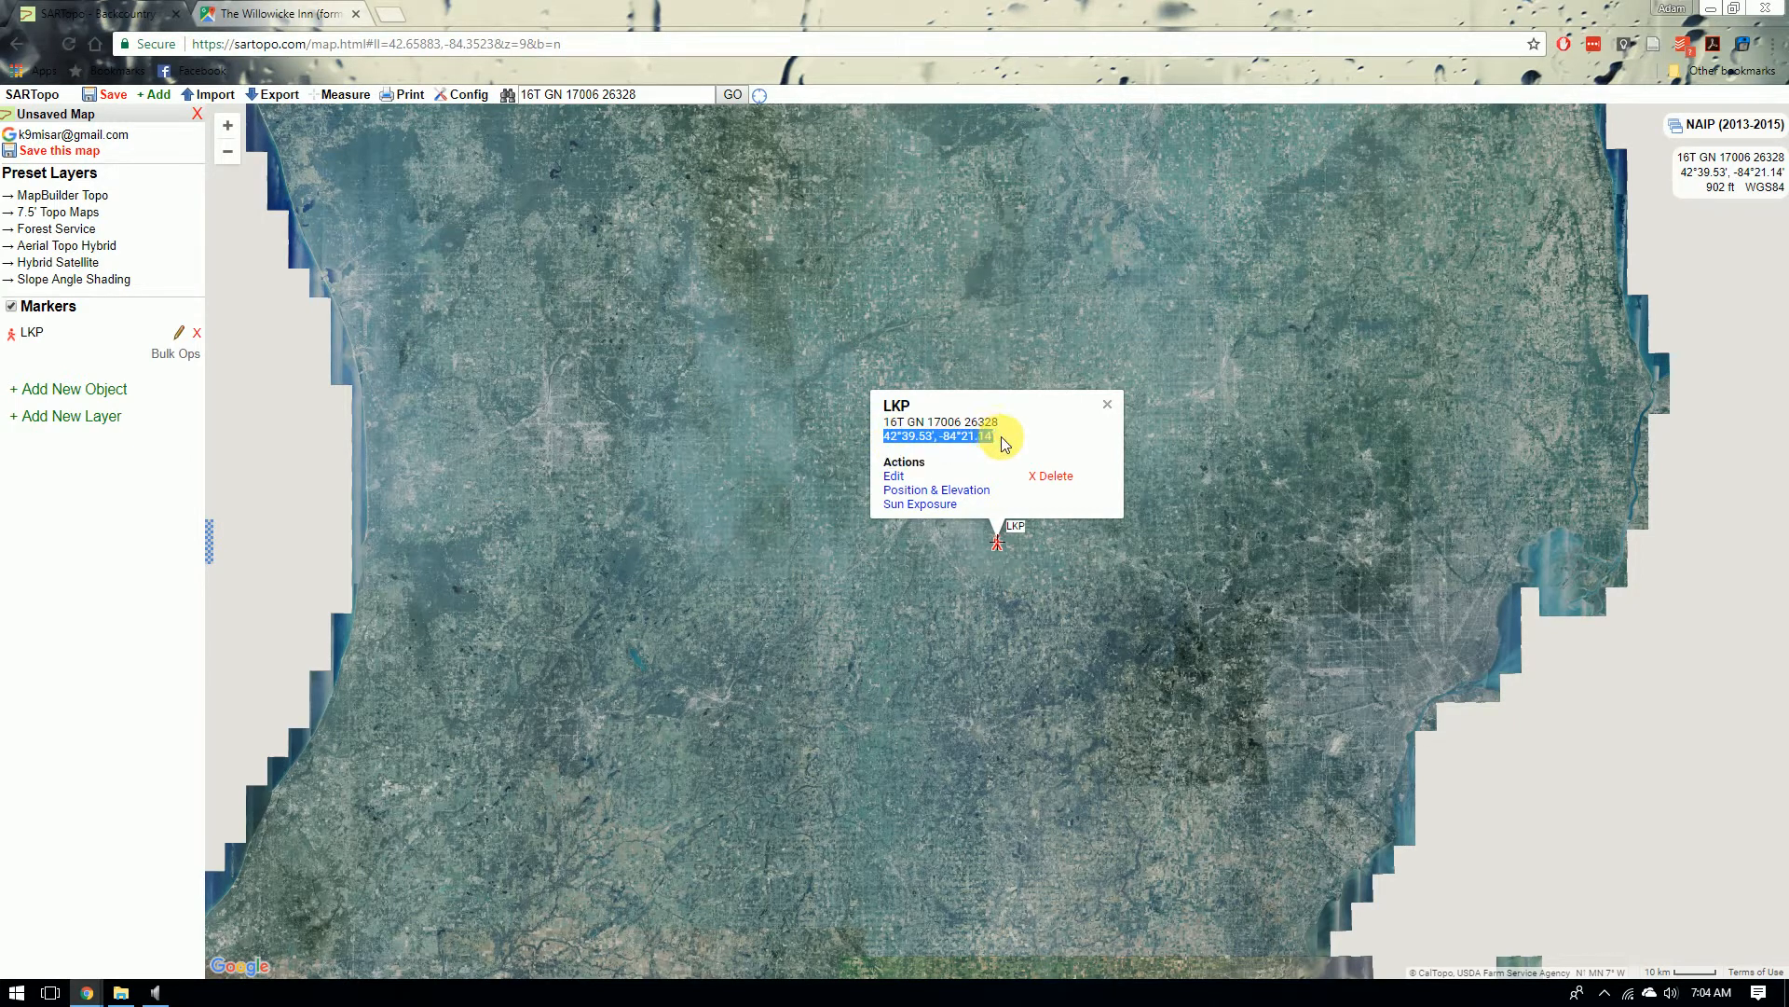
- View the LKP marker's position and elevation, showing the coordinates in NAD27 CONUS and back in the Read As form
{"action": "left_click", "coordinate": [969, 491]}
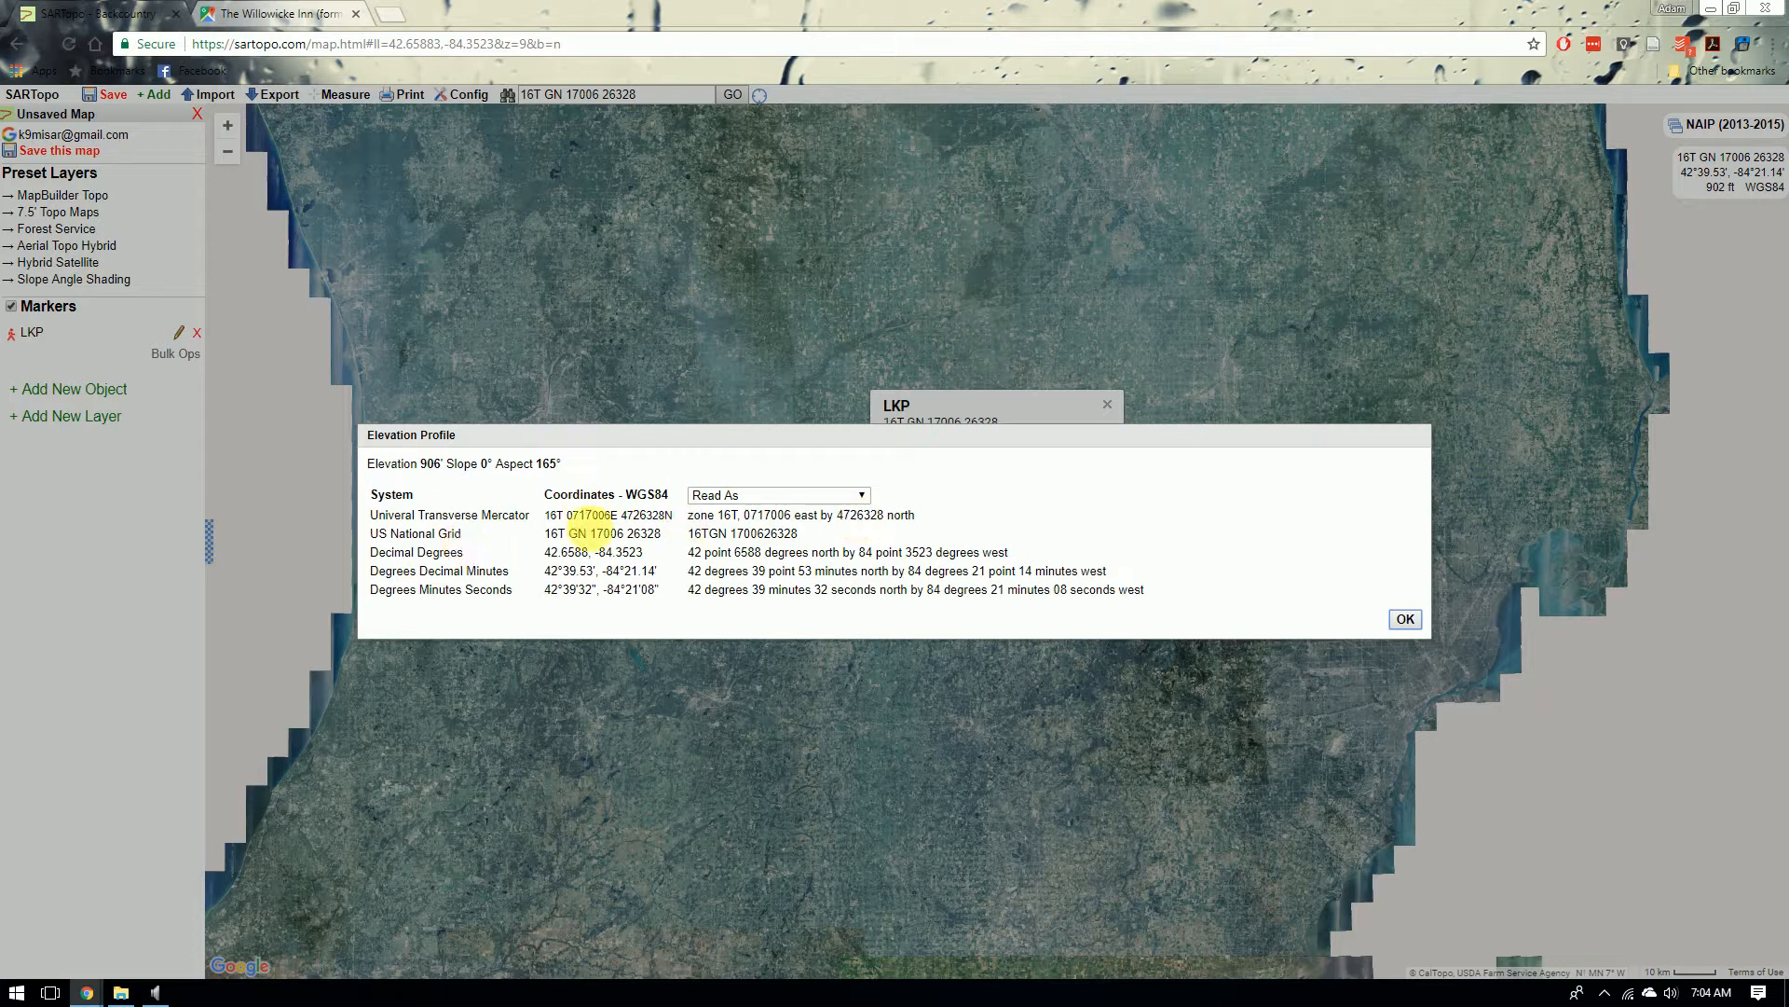
{"action": "left_click", "coordinate": [809, 497]}
{"action": "left_click", "coordinate": [802, 527]}
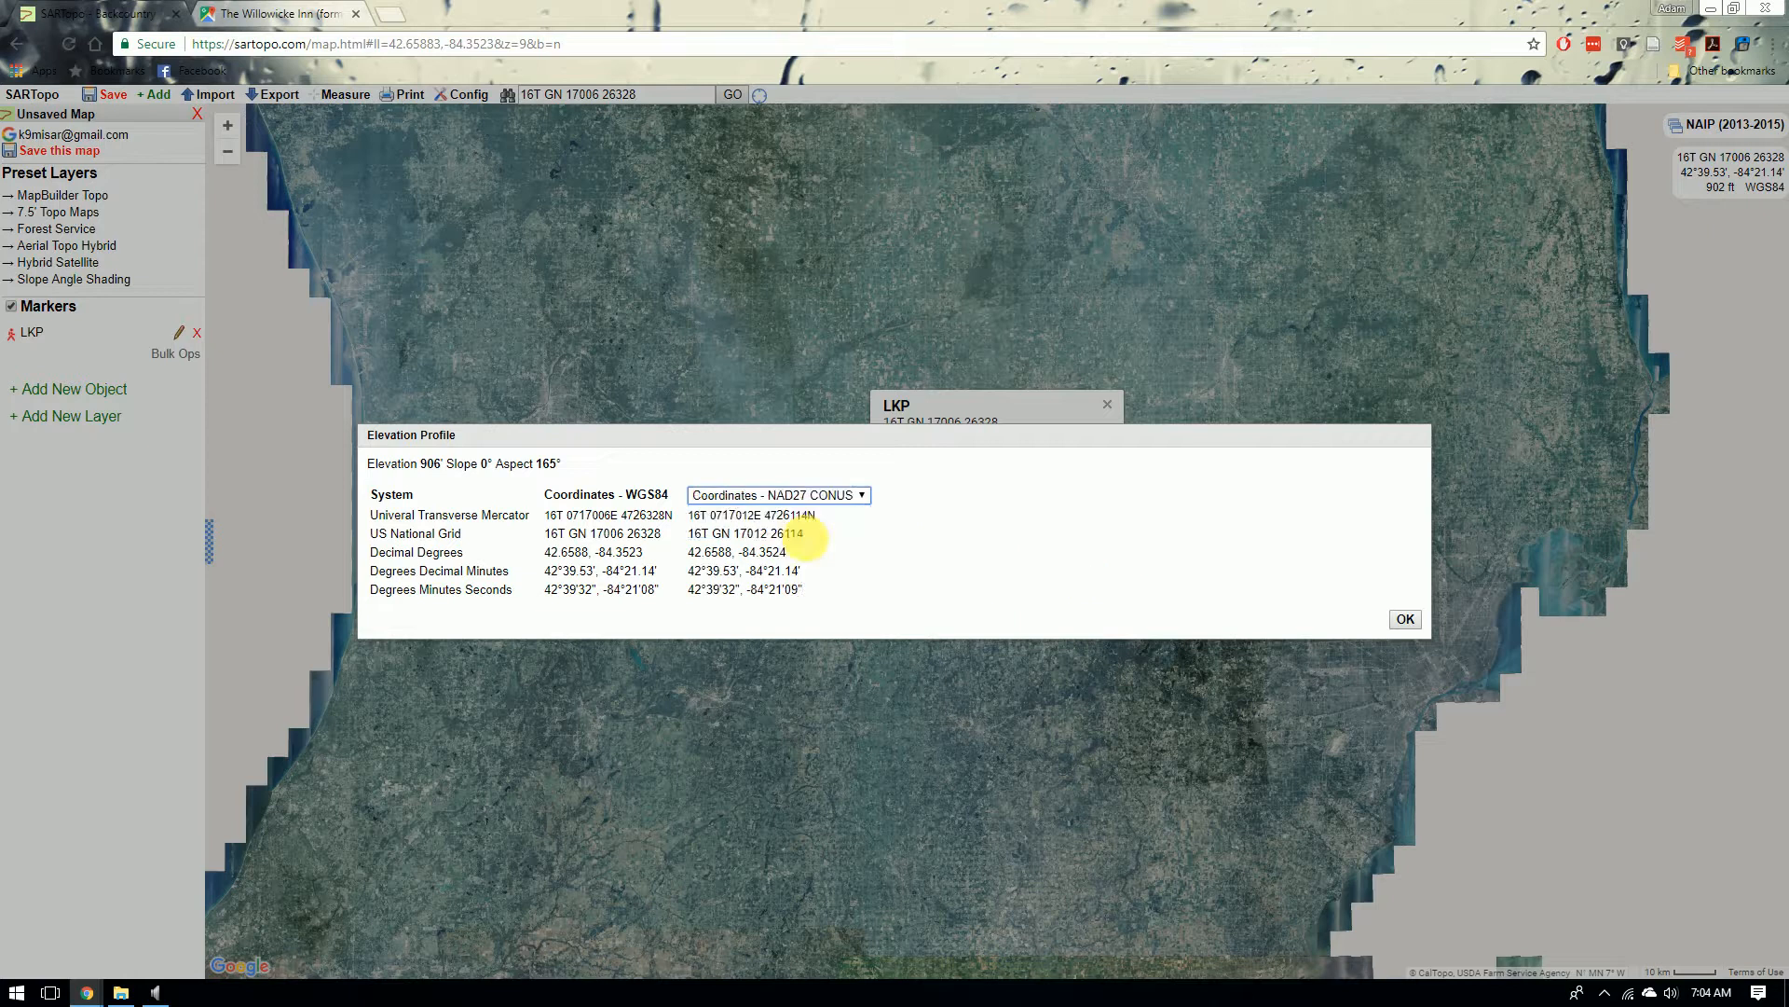
{"action": "left_click", "coordinate": [837, 501]}
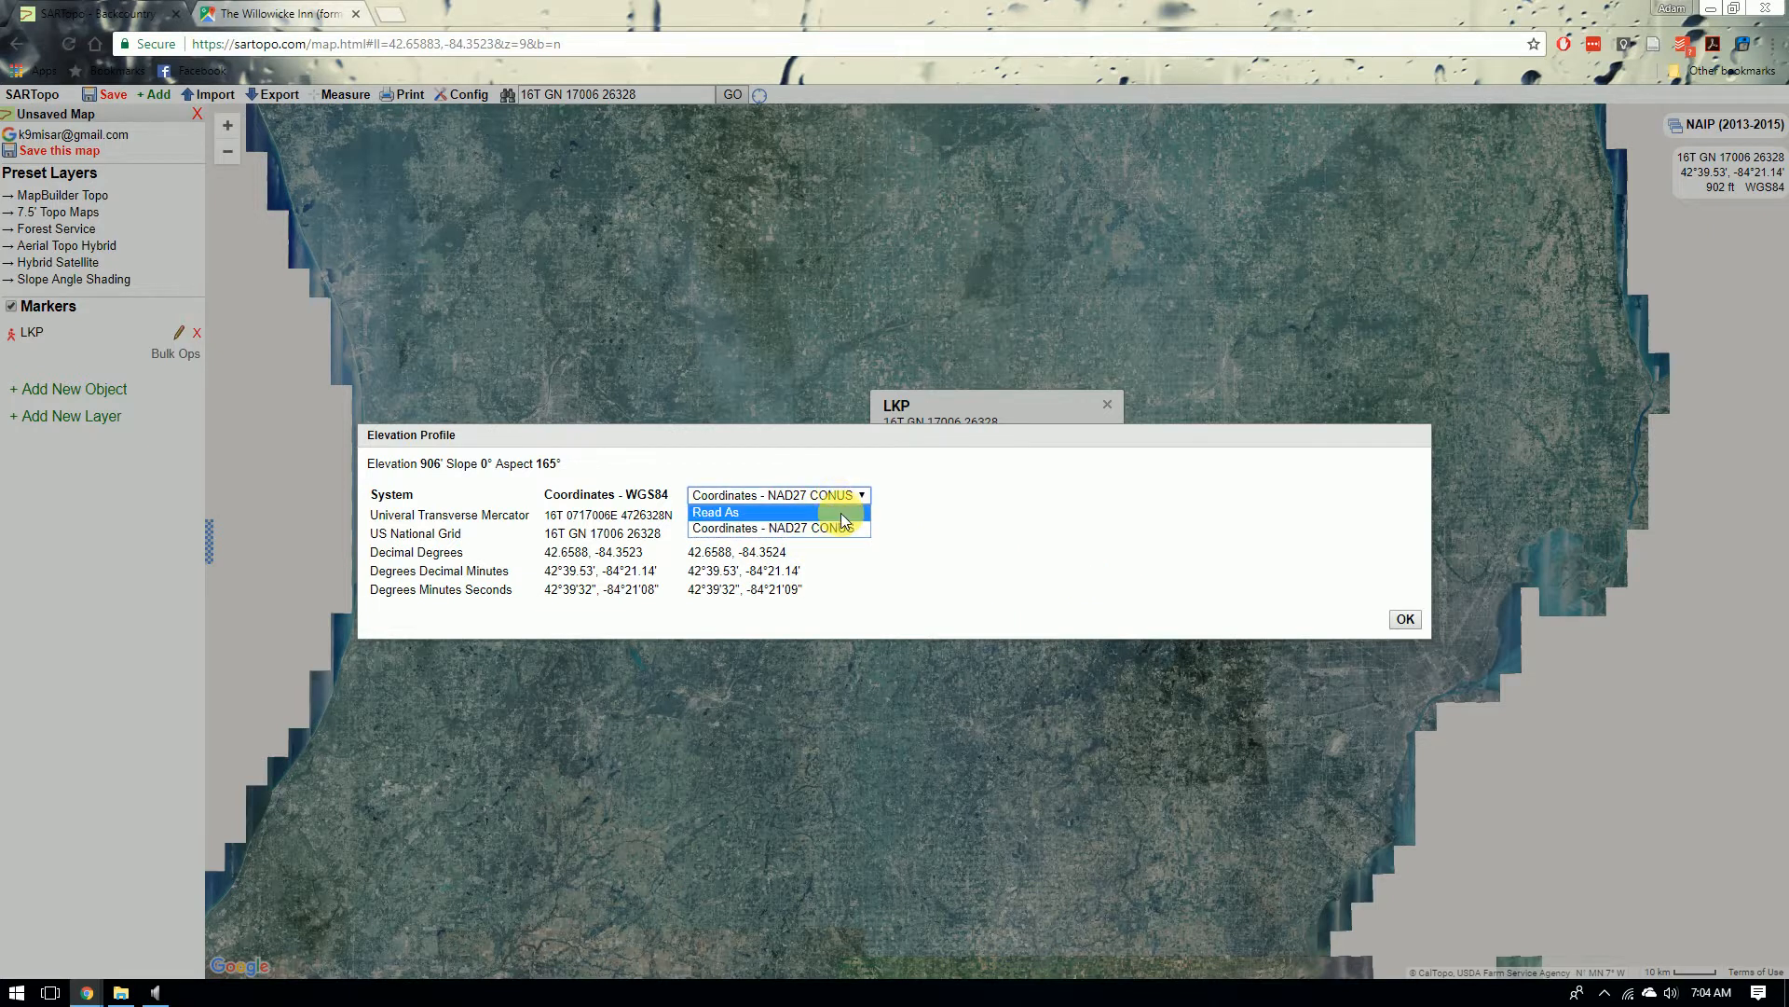
{"action": "left_click", "coordinate": [843, 514]}
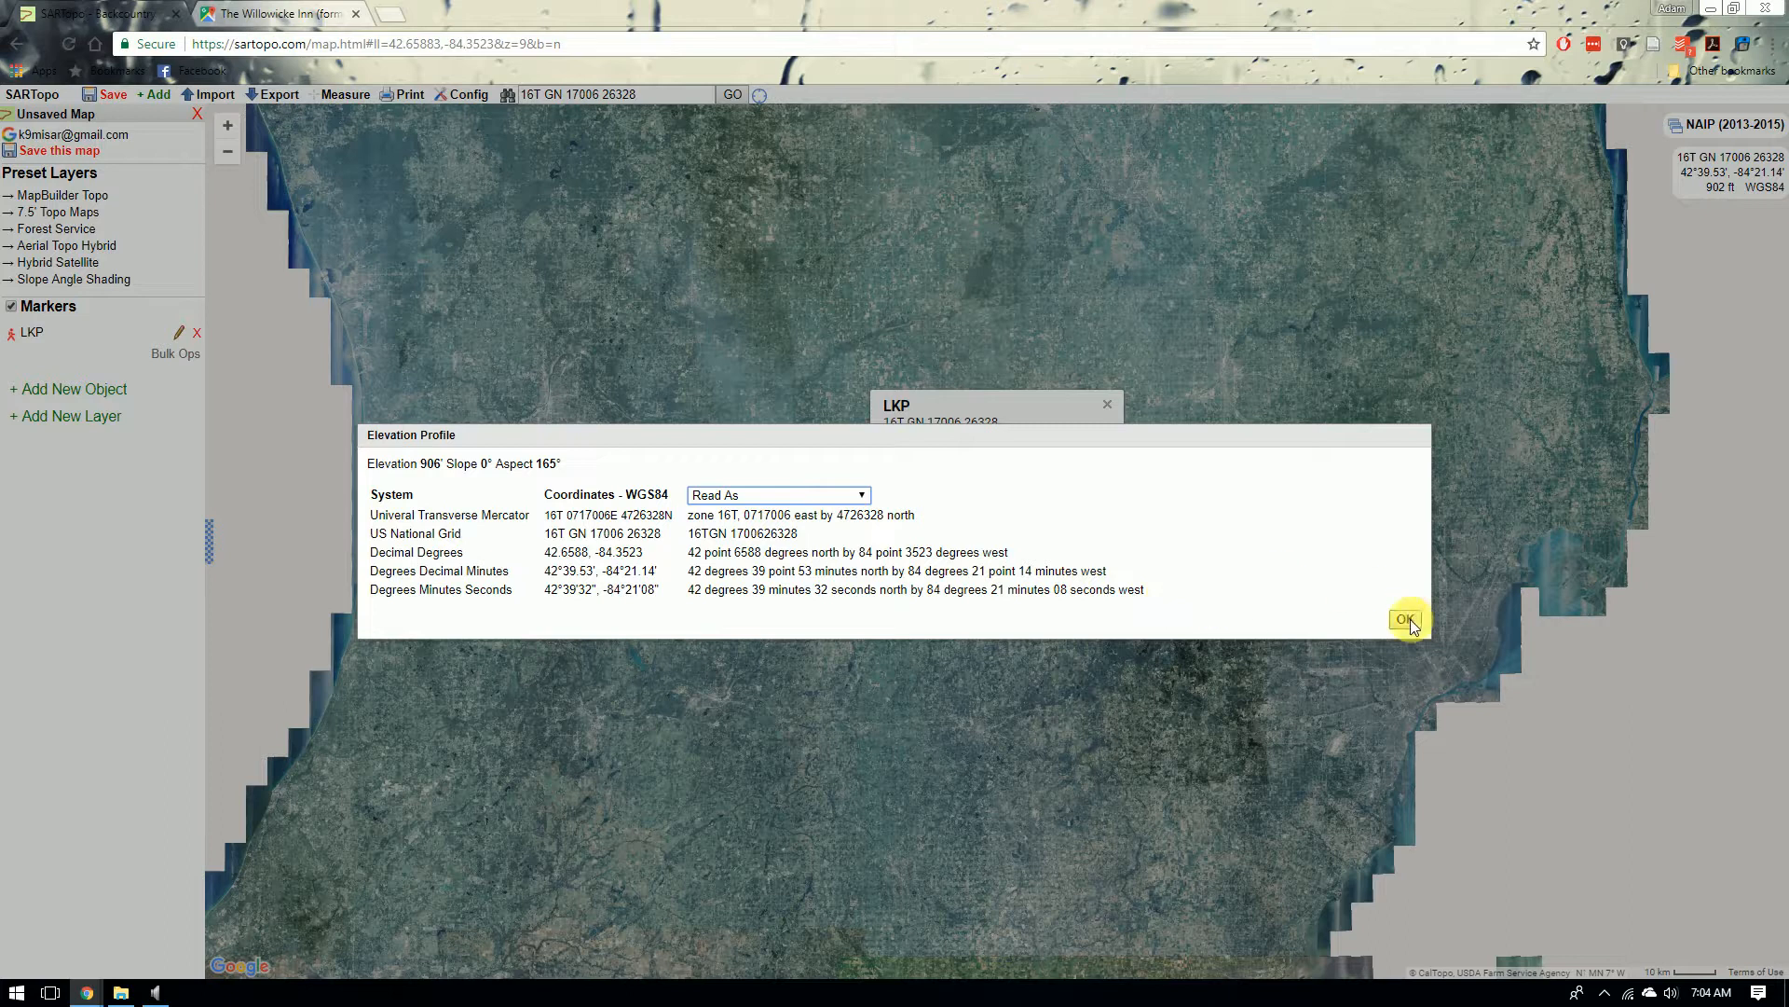
- Compare the NAD27 CONUS coordinates with the Read As wording once more, finish on Read As, and close the elevation profile
{"action": "left_click", "coordinate": [850, 501]}
{"action": "left_click", "coordinate": [844, 520]}
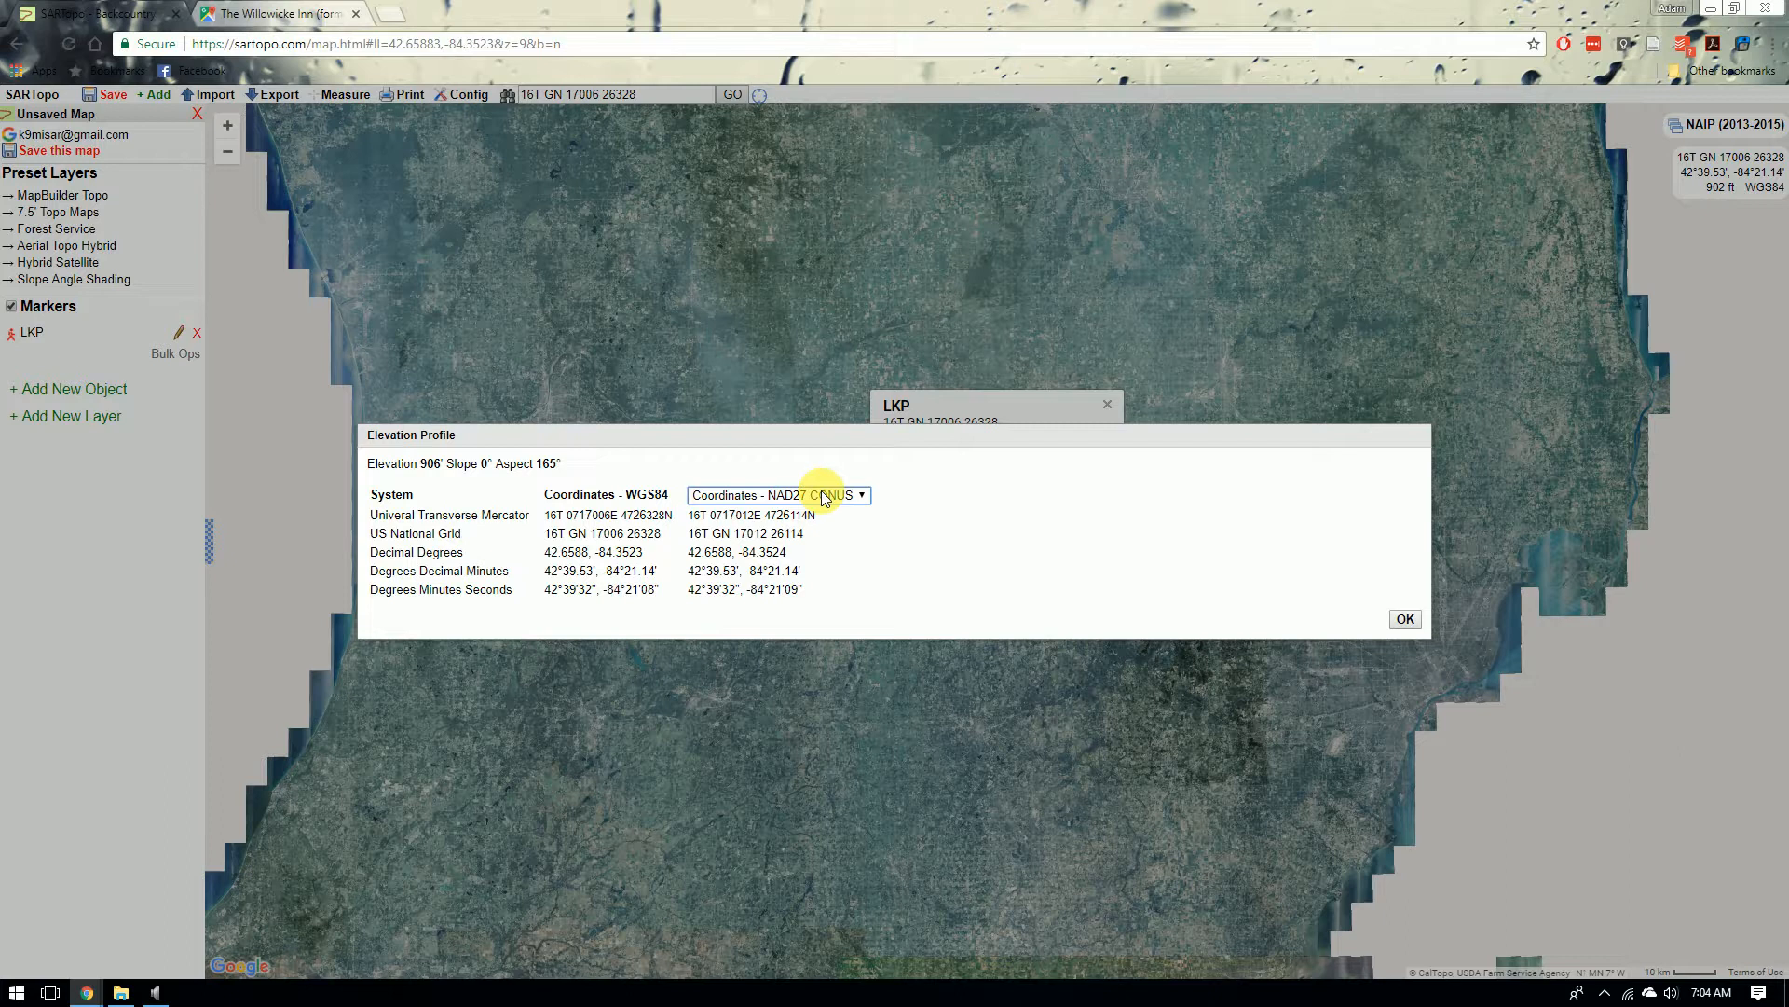
{"action": "left_click", "coordinate": [822, 495]}
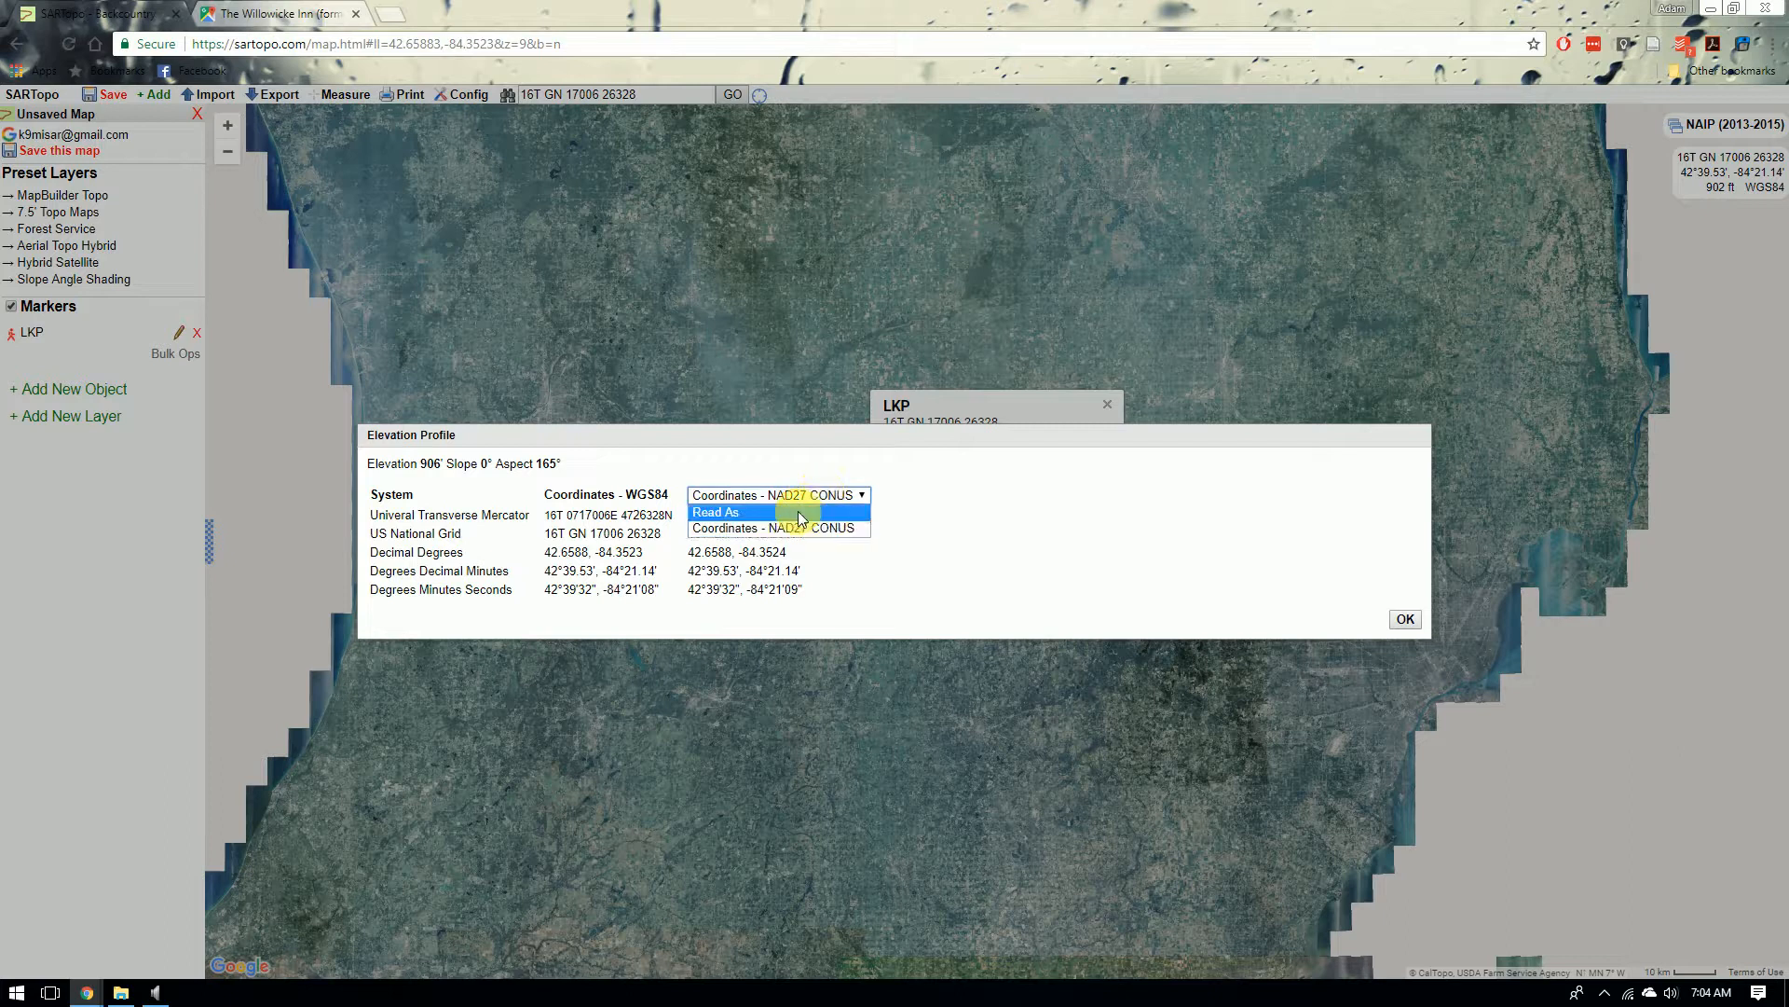
{"action": "left_click", "coordinate": [804, 518]}
{"action": "left_click", "coordinate": [802, 495]}
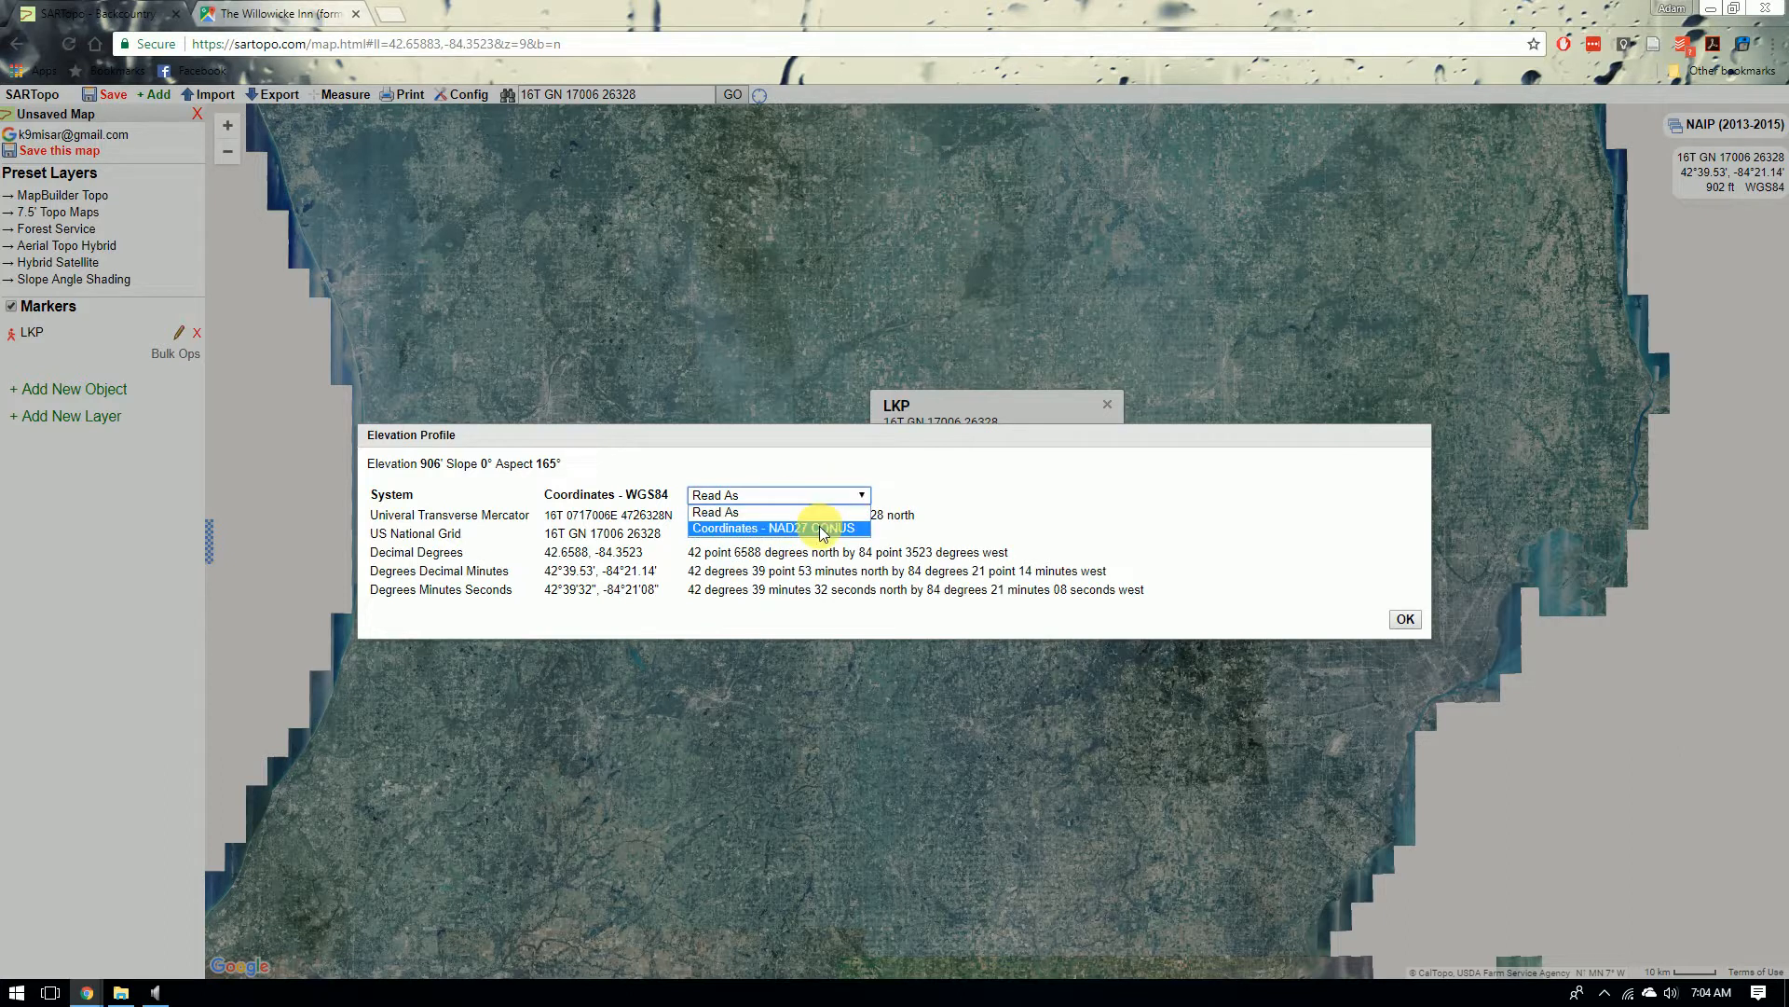
{"action": "left_click", "coordinate": [798, 518]}
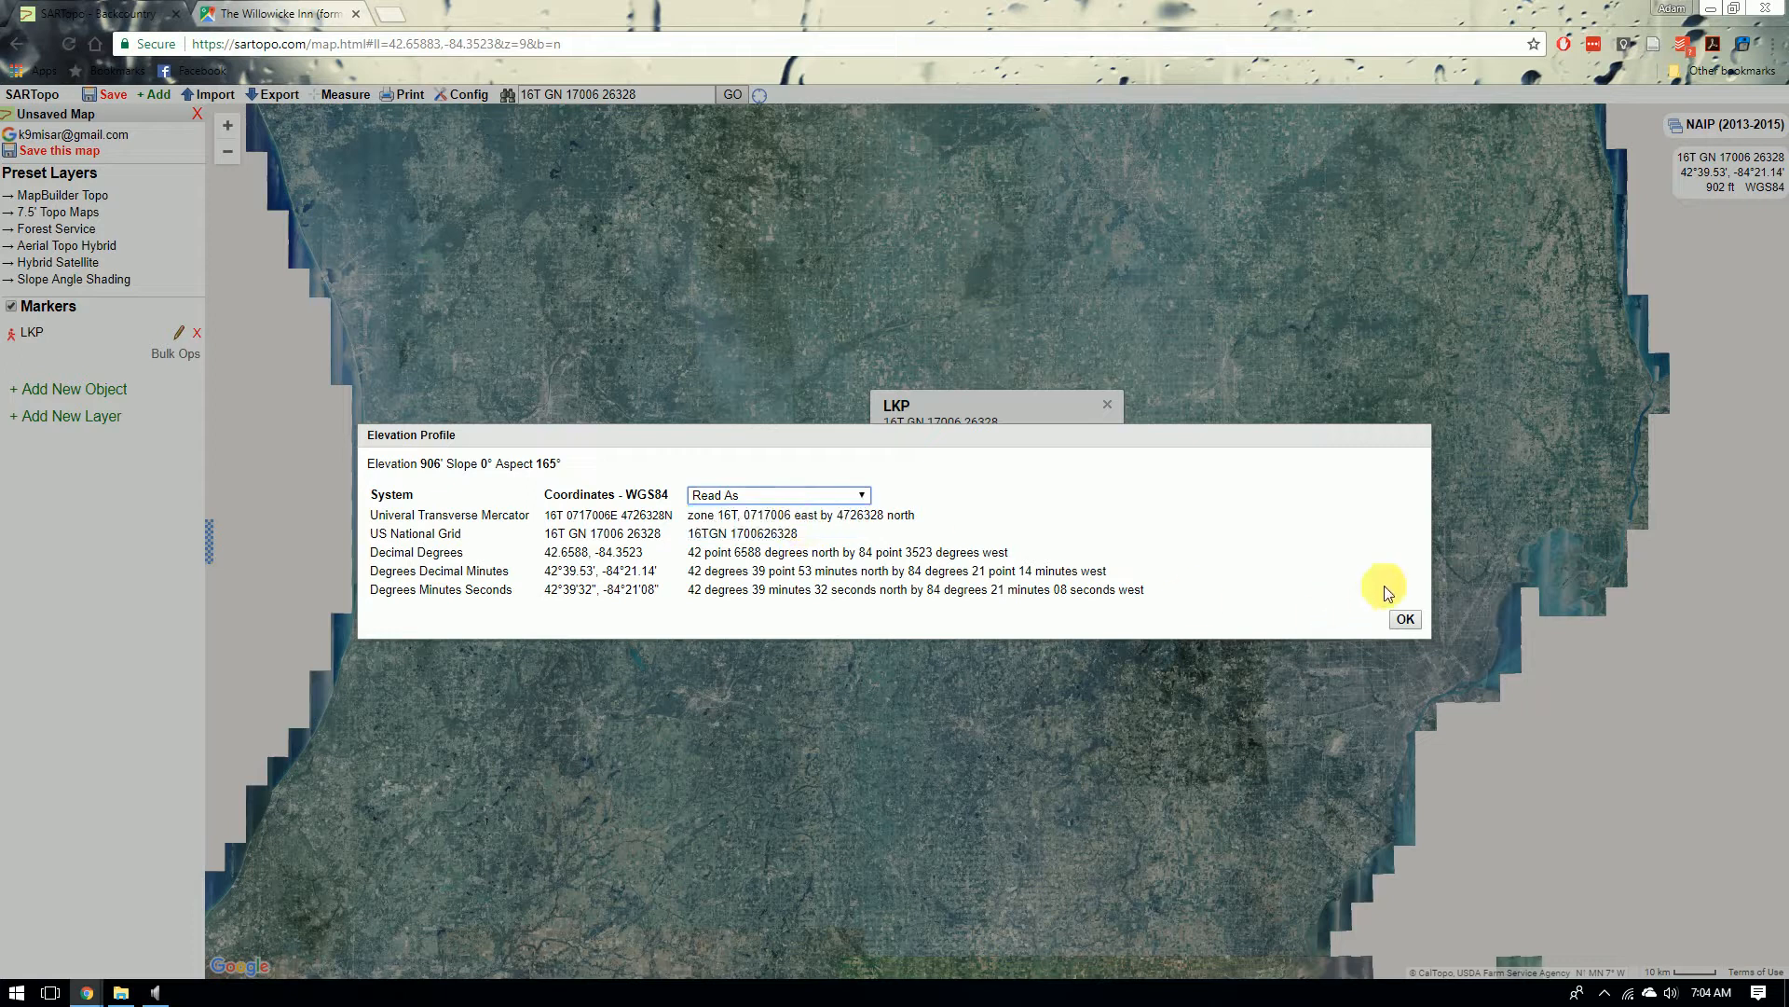
{"action": "left_click", "coordinate": [1406, 619]}
{"action": "double_click", "coordinate": [1407, 611]}
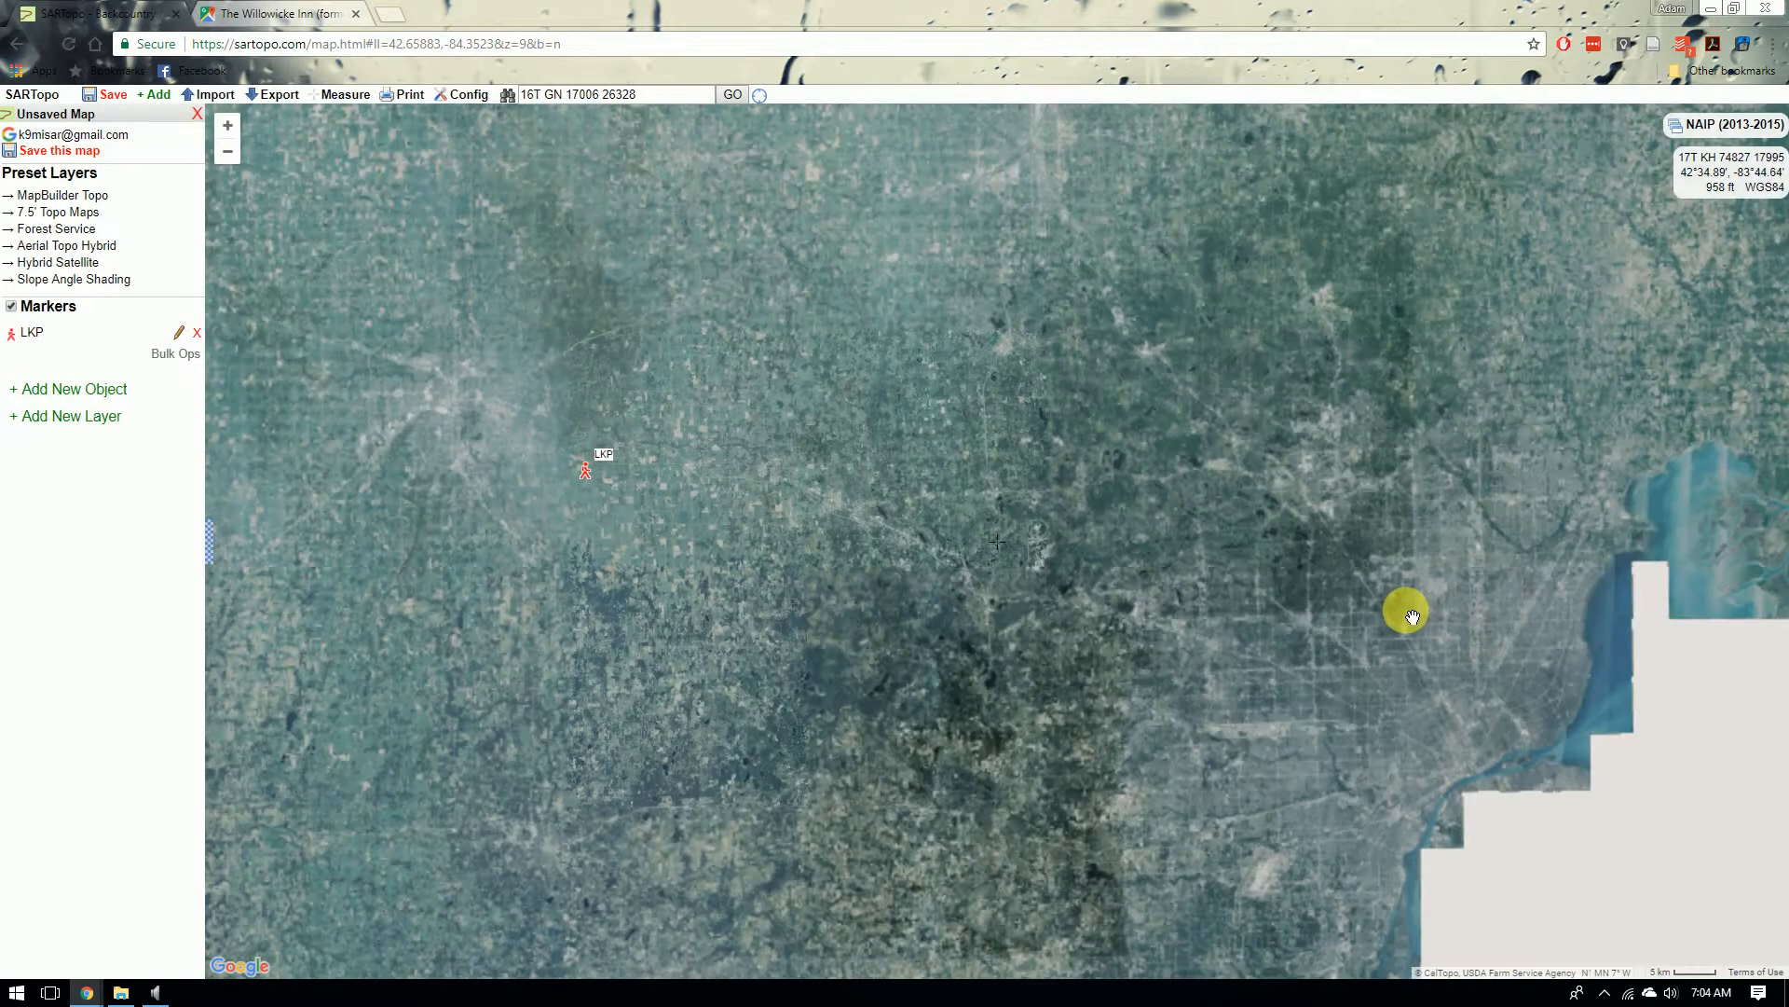
{"action": "left_click_drag", "start_coordinate": [604, 470], "coordinate": [715, 482]}
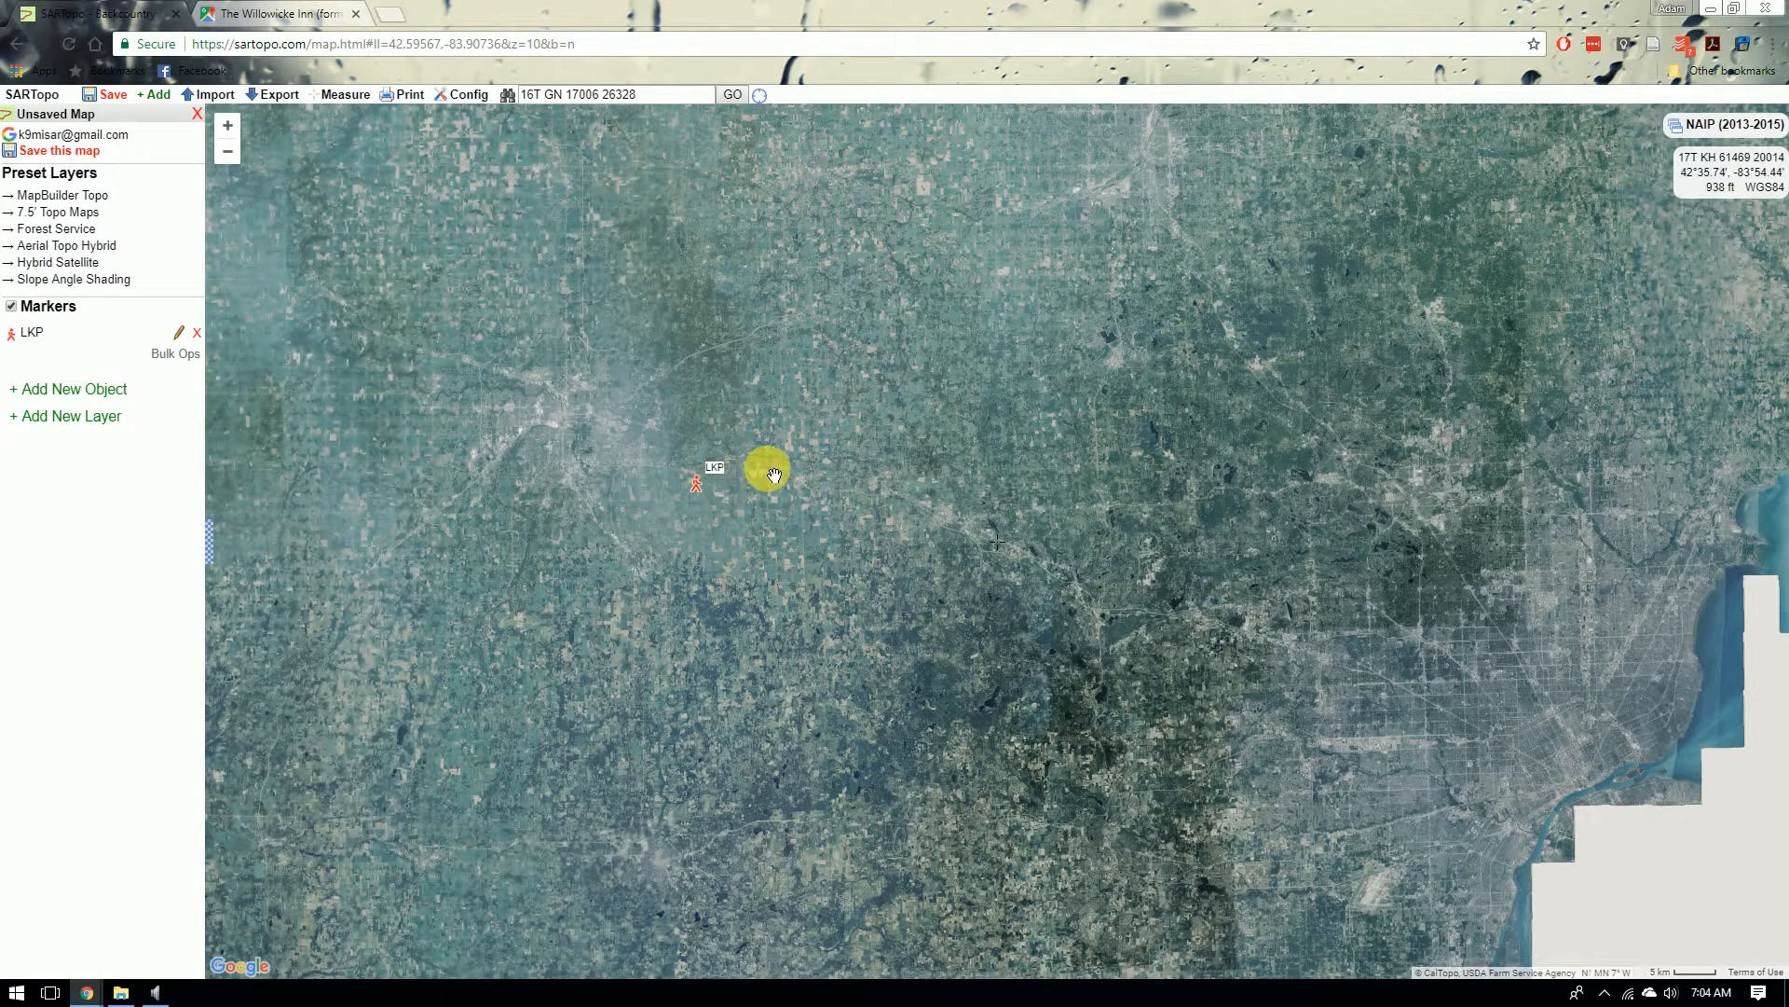